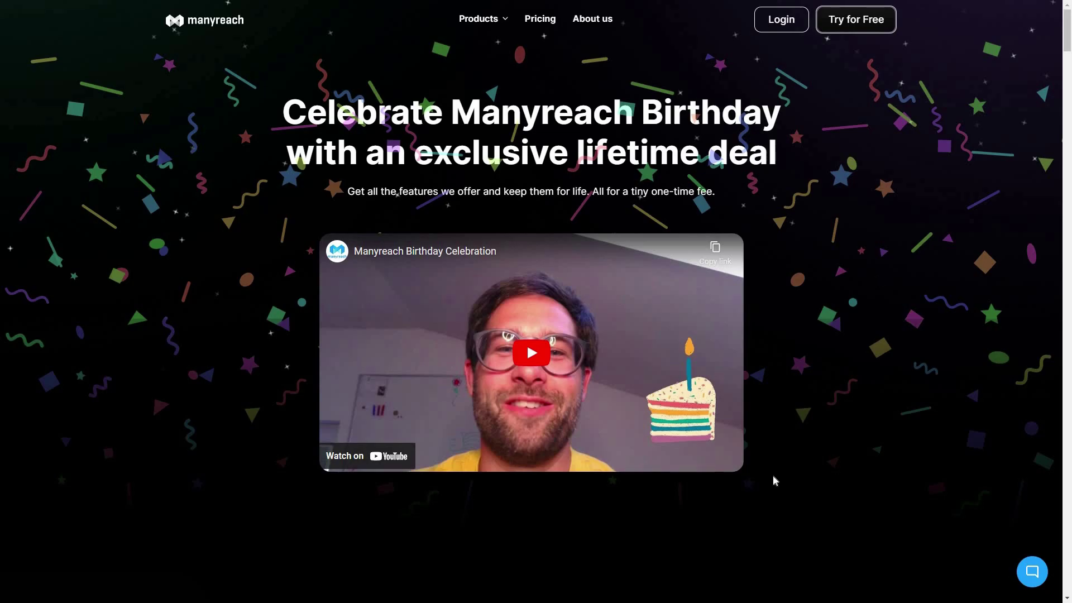
Scroll past the video to the Birthday 10K and 100K lifetime plan cards.
{"action": "scroll", "coordinate": [774, 480], "scroll_direction": "down", "scroll_amount": 5}
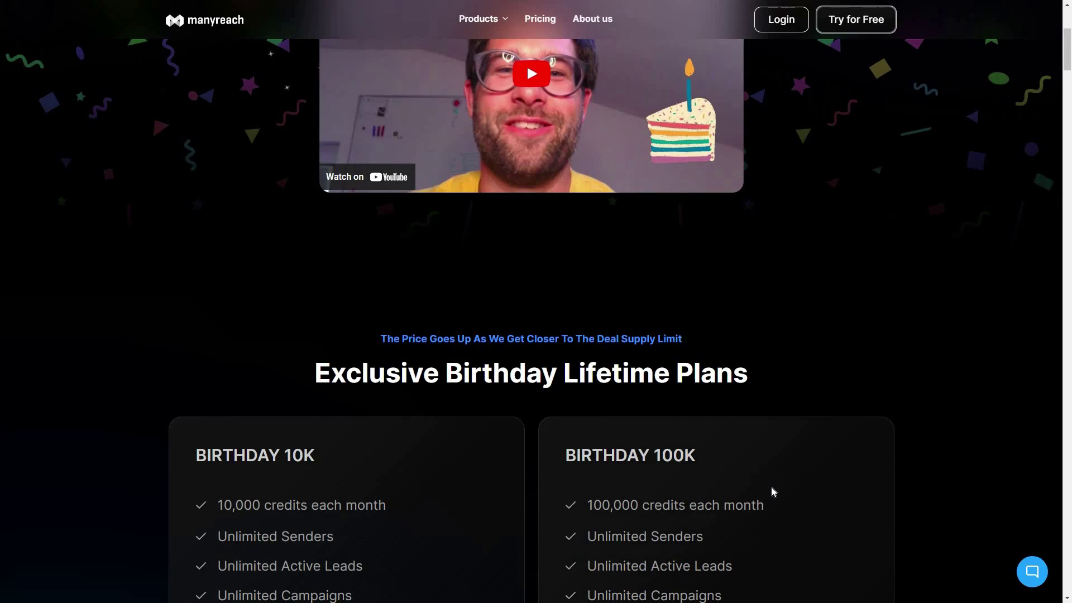
{"action": "scroll", "coordinate": [772, 491], "scroll_direction": "down", "scroll_amount": 7}
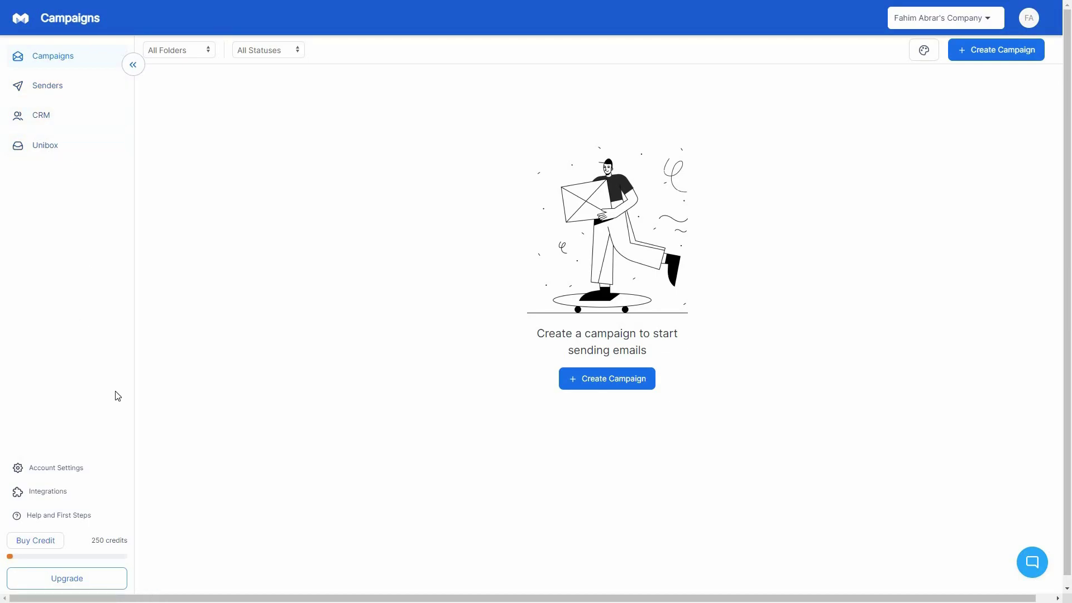
Open Account Settings to review the plan, the AI Sentiment Detection switch, users and workspaces.
{"action": "left_click", "coordinate": [84, 475]}
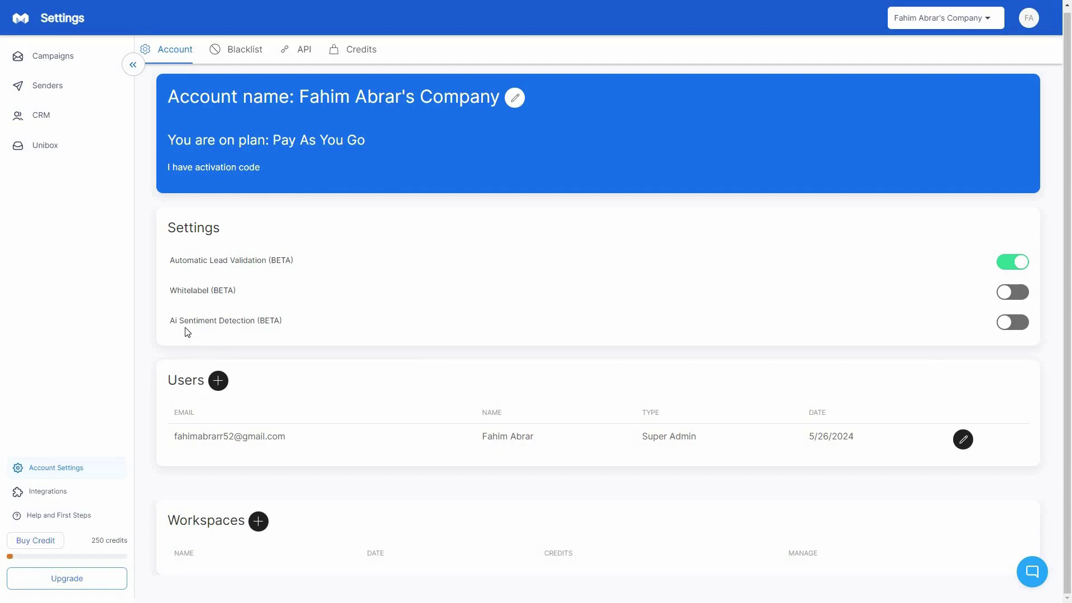
{"action": "mouse_move", "coordinate": [182, 331]}
On the Blacklist, enter test lines 'gg' and 'hh', delete them, and cancel without adding.
{"action": "left_click", "coordinate": [247, 54]}
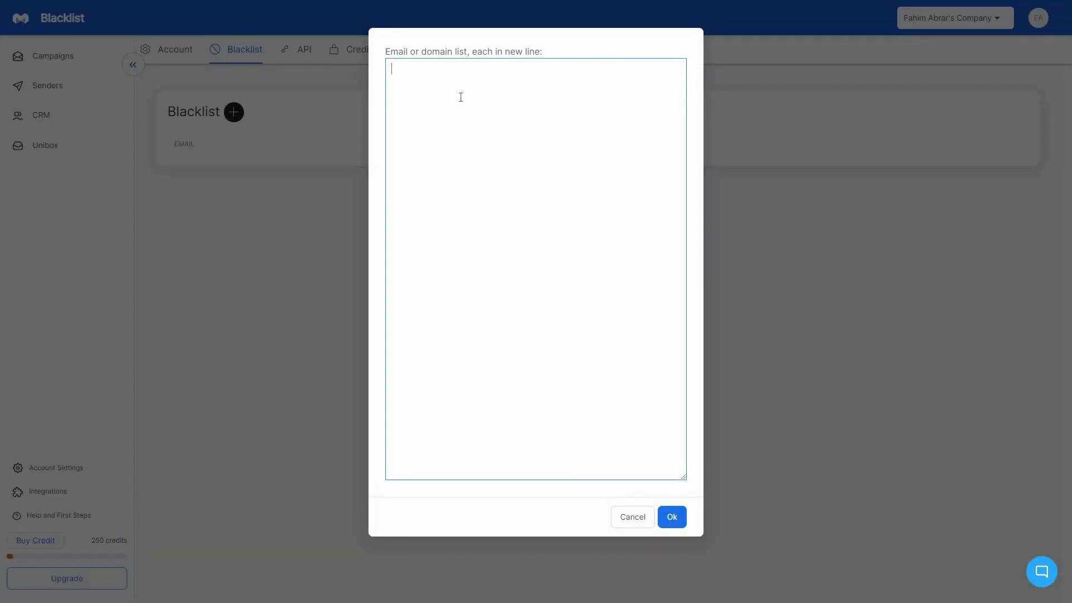
{"action": "left_click", "coordinate": [397, 69]}
{"action": "type", "text": "gg"}
{"action": "key", "text": "Return"}
{"action": "type", "text": "hh"}
{"action": "key", "text": "ctrl+a"}
{"action": "key", "text": "BackSpace"}
{"action": "left_click", "coordinate": [309, 249]}
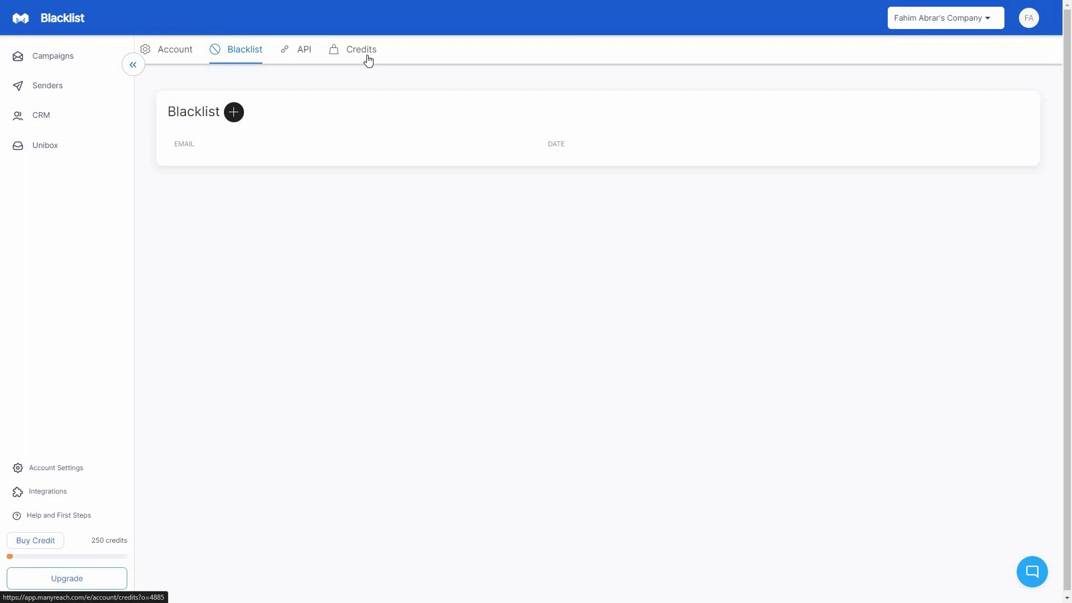
Open Integrations and try the Zapier app-connect search box.
{"action": "left_click", "coordinate": [63, 495]}
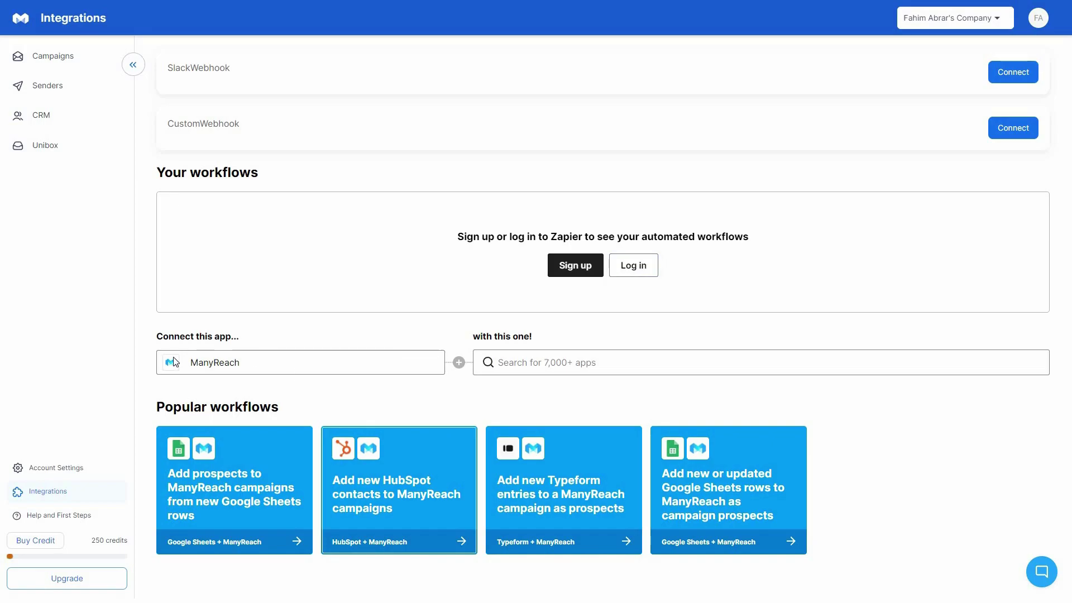
{"action": "left_click", "coordinate": [528, 358]}
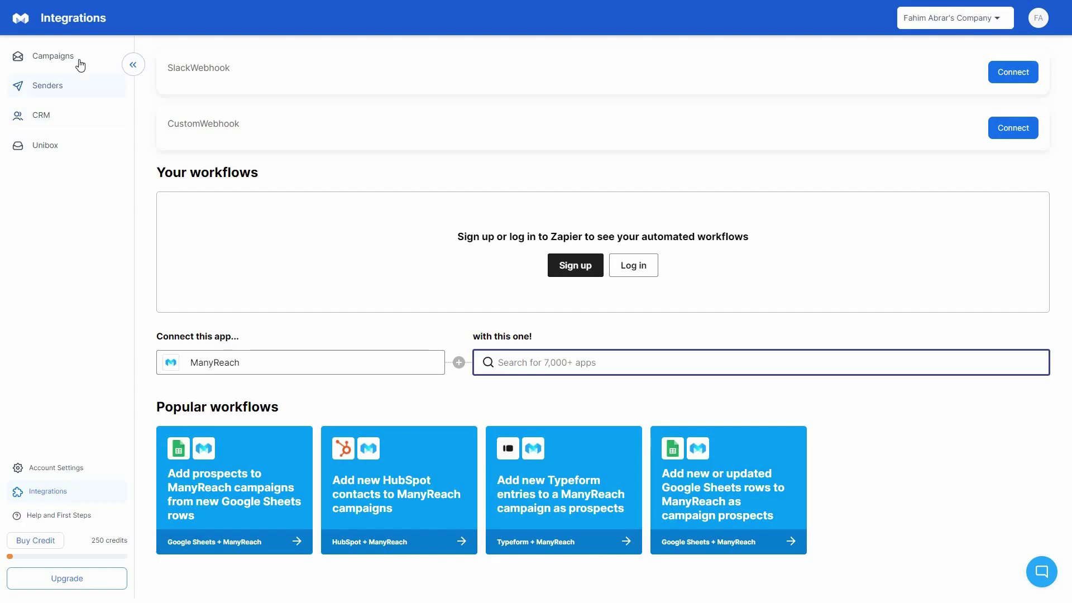
Check the metric highlighting option, then create draft campaign New Campaign 1 from Campaigns.
{"action": "left_click", "coordinate": [180, 308]}
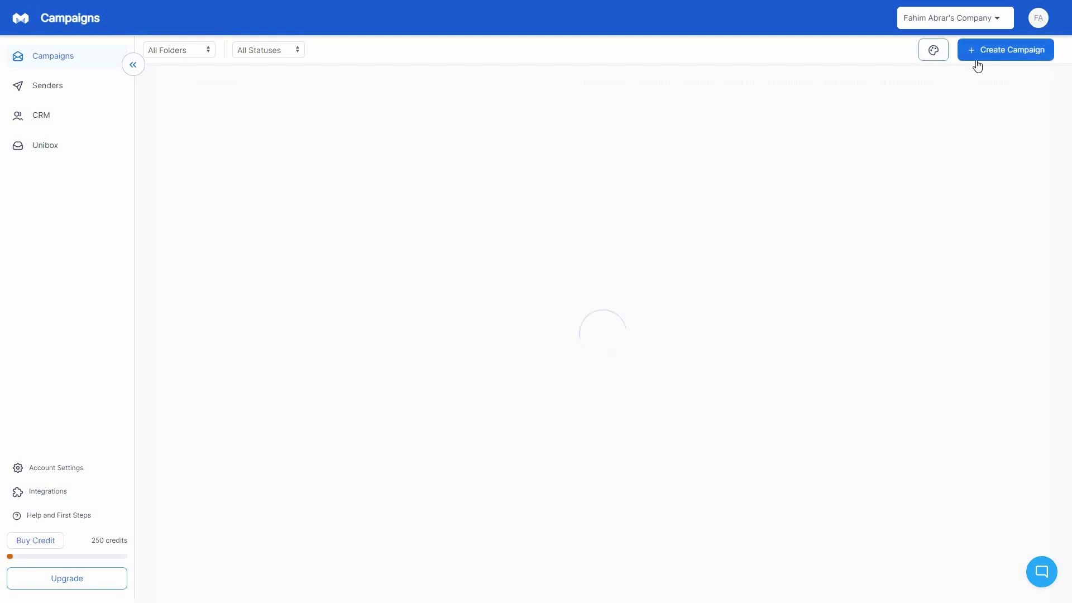
{"action": "left_click", "coordinate": [932, 53]}
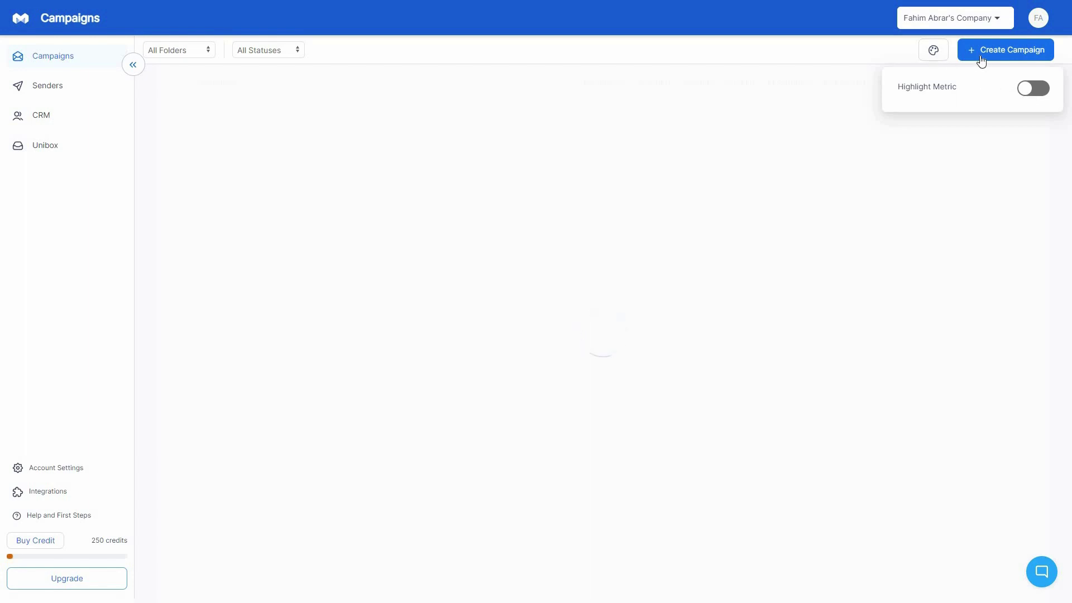
{"action": "left_click", "coordinate": [1006, 50]}
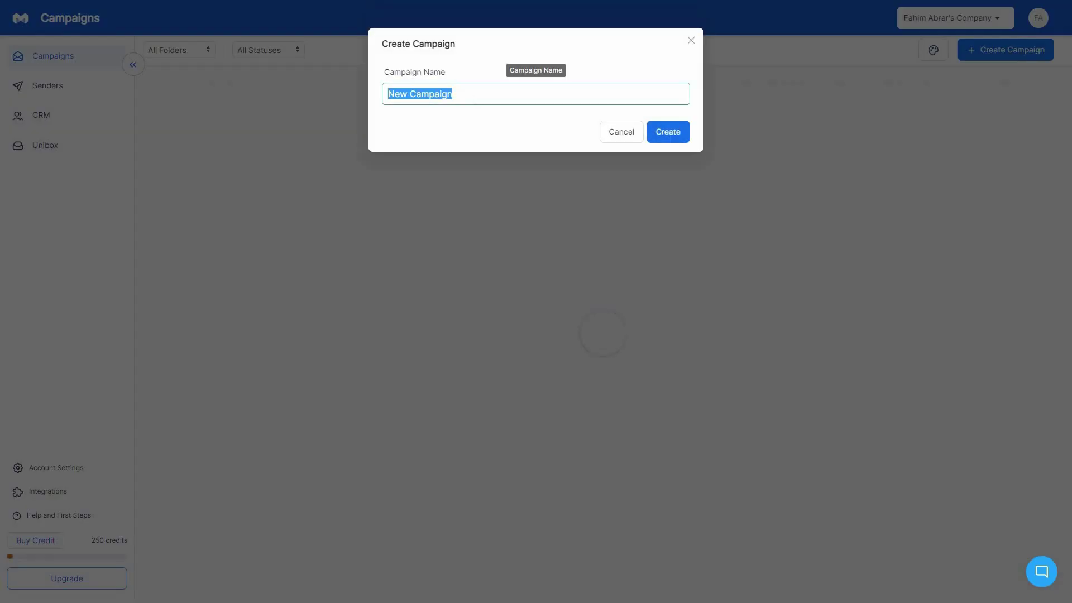
{"action": "key", "text": "BackSpace"}
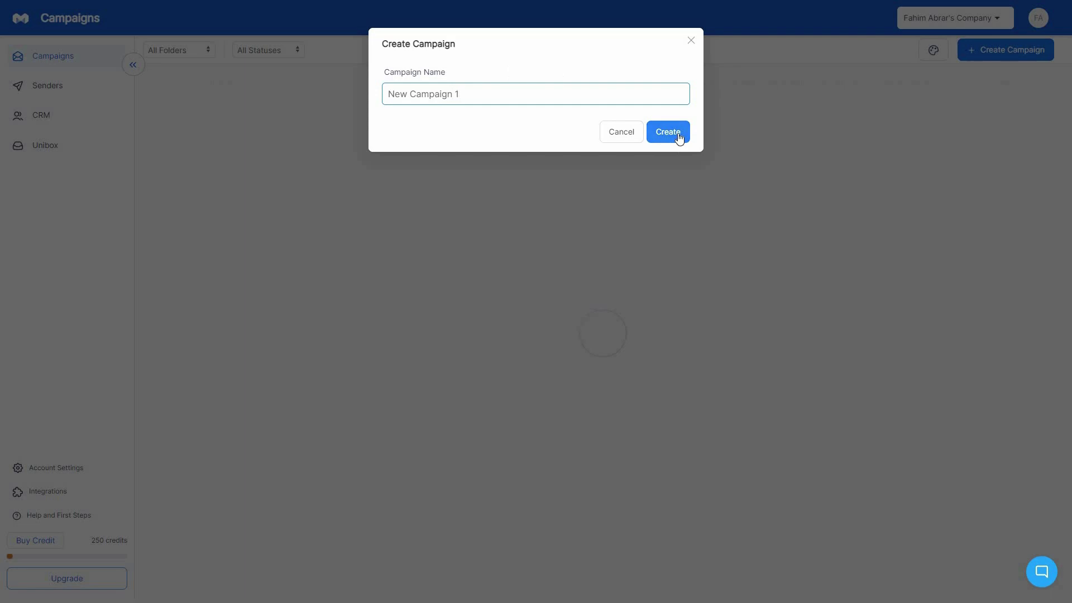
{"action": "key", "text": "Return"}
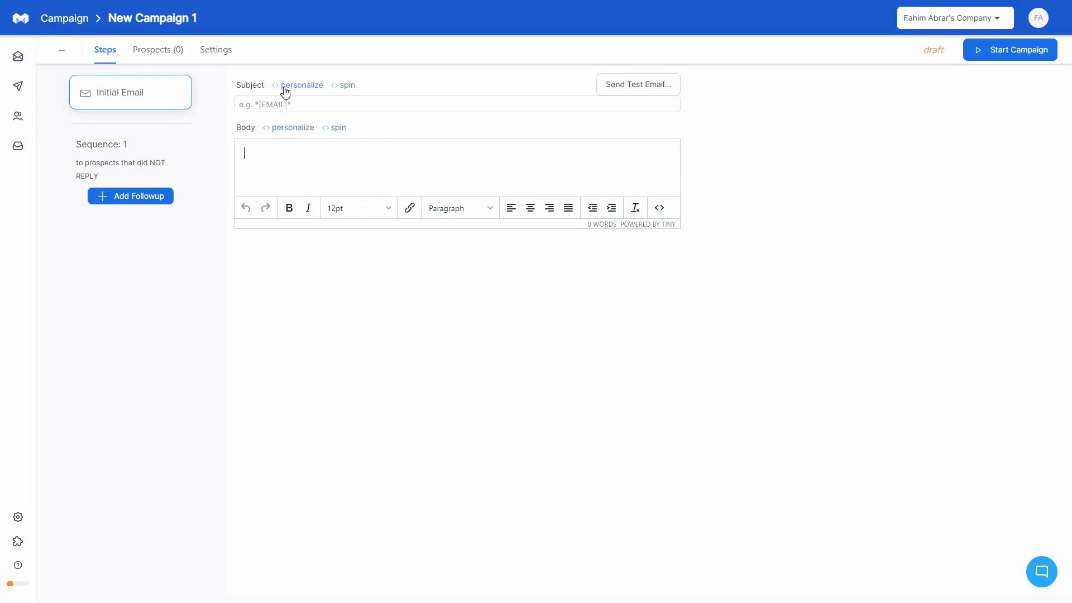
{"action": "left_click", "coordinate": [293, 127]}
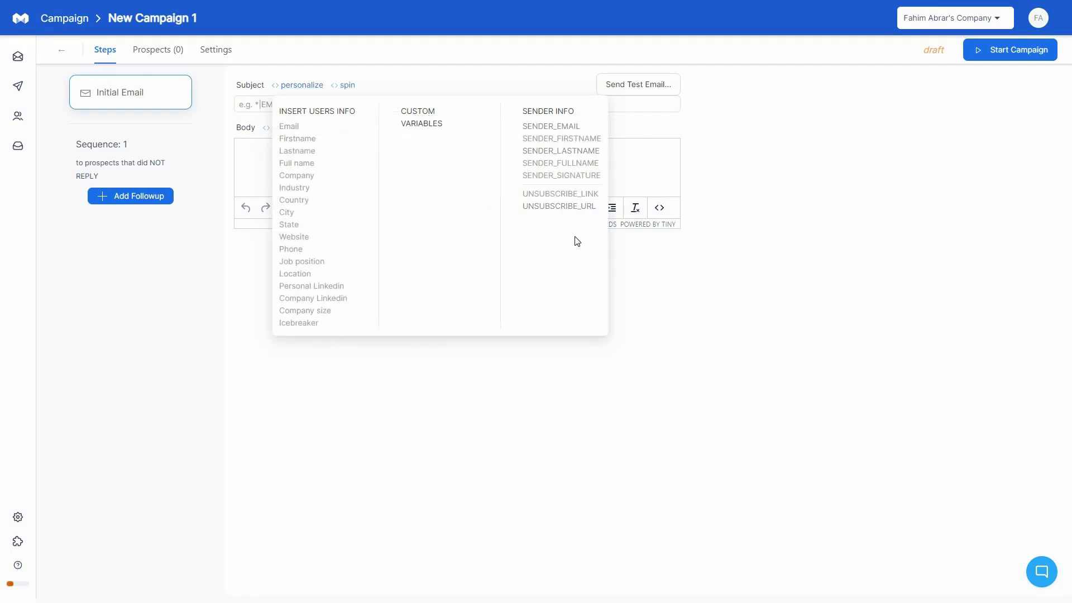
{"action": "left_click", "coordinate": [294, 135]}
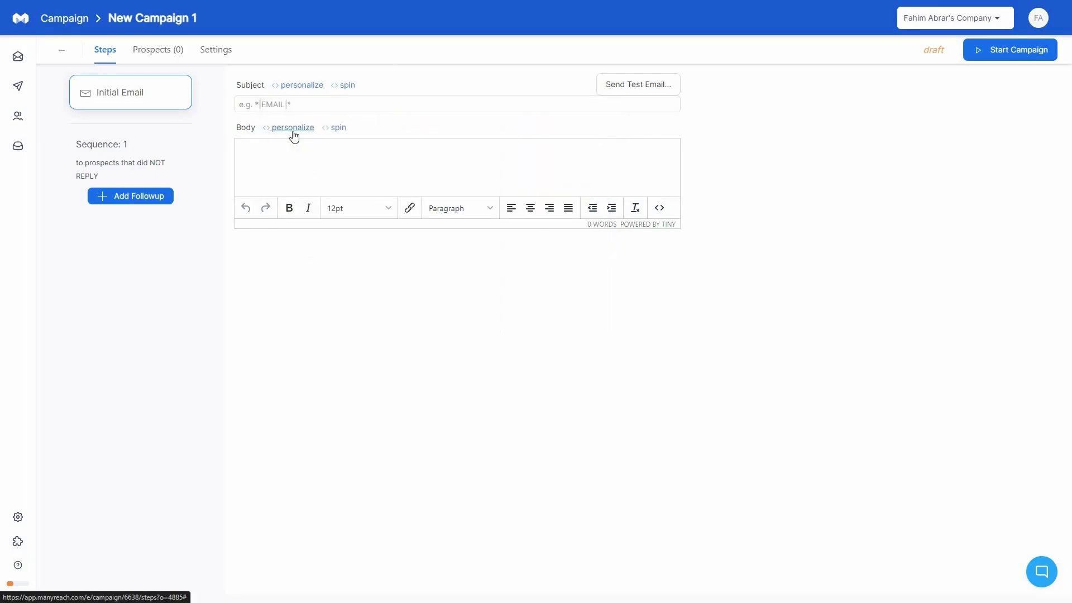
{"action": "left_click", "coordinate": [294, 136]}
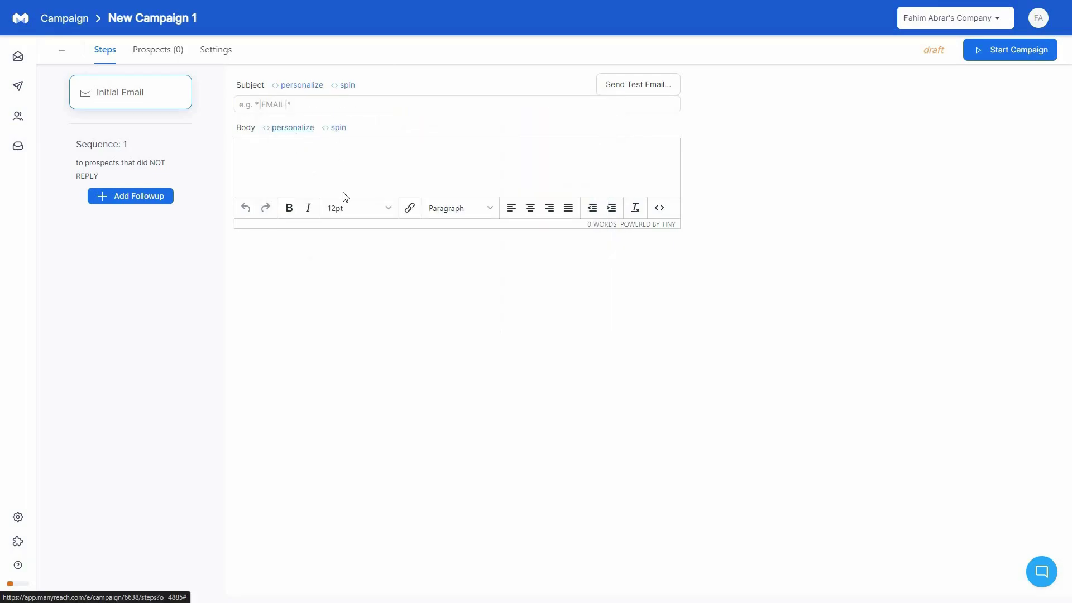
{"action": "left_click", "coordinate": [388, 124]}
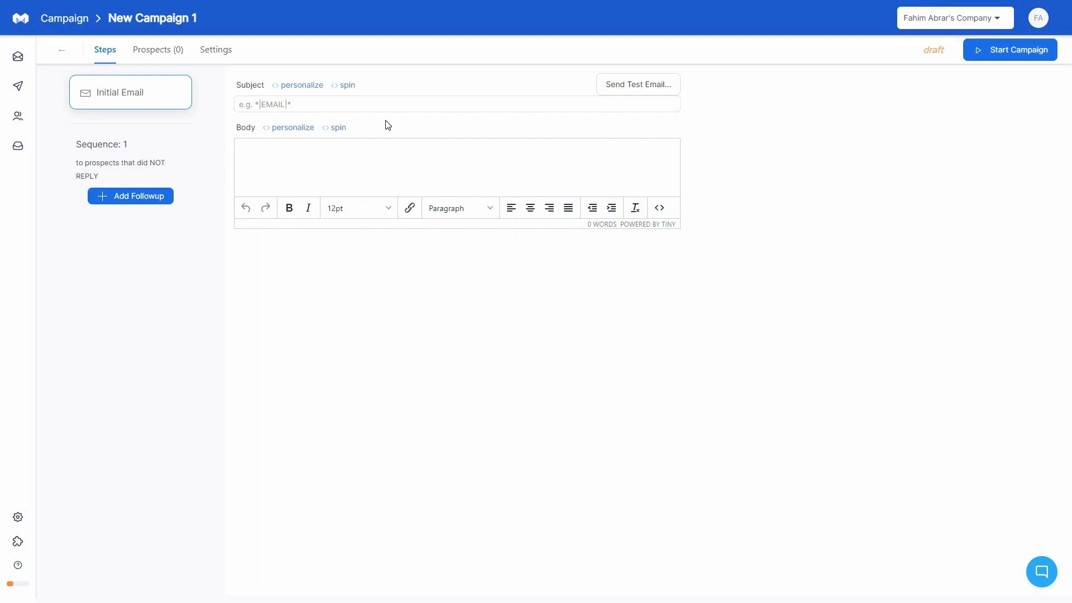
{"action": "left_click", "coordinate": [346, 86]}
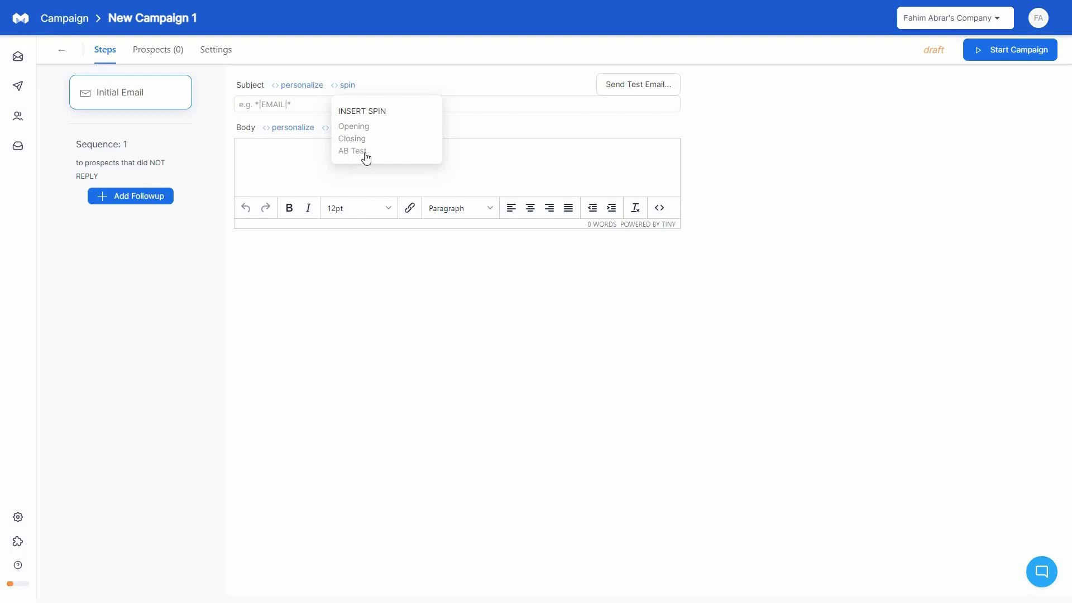
{"action": "left_click", "coordinate": [193, 175]}
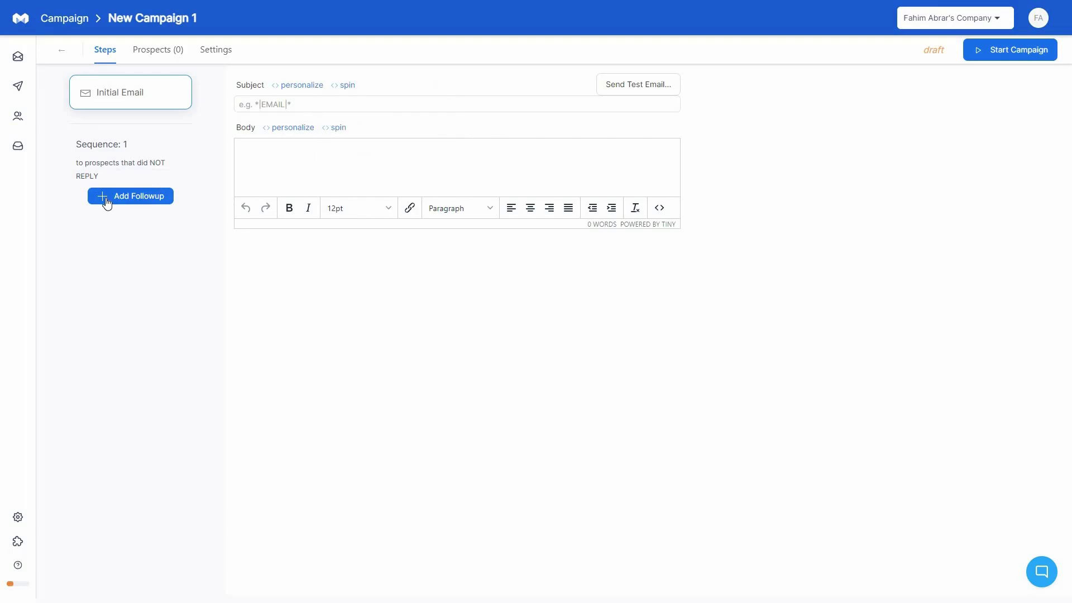
Add a followup with a 2-day delay after the initial email, then view Prospects.
{"action": "left_click", "coordinate": [140, 199]}
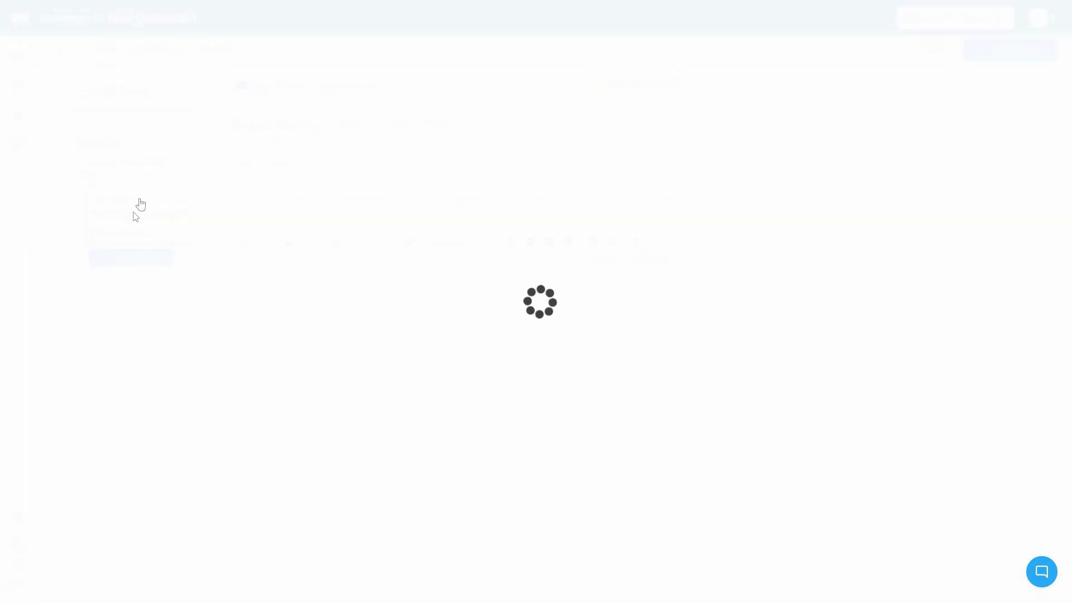
{"action": "mouse_move", "coordinate": [140, 214]}
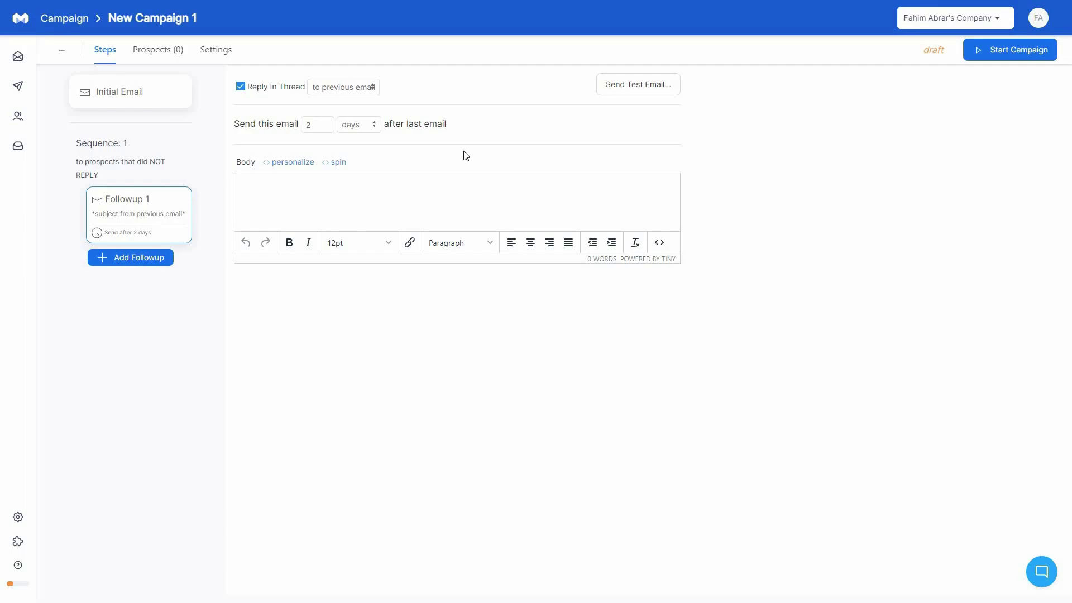
{"action": "left_click", "coordinate": [158, 50]}
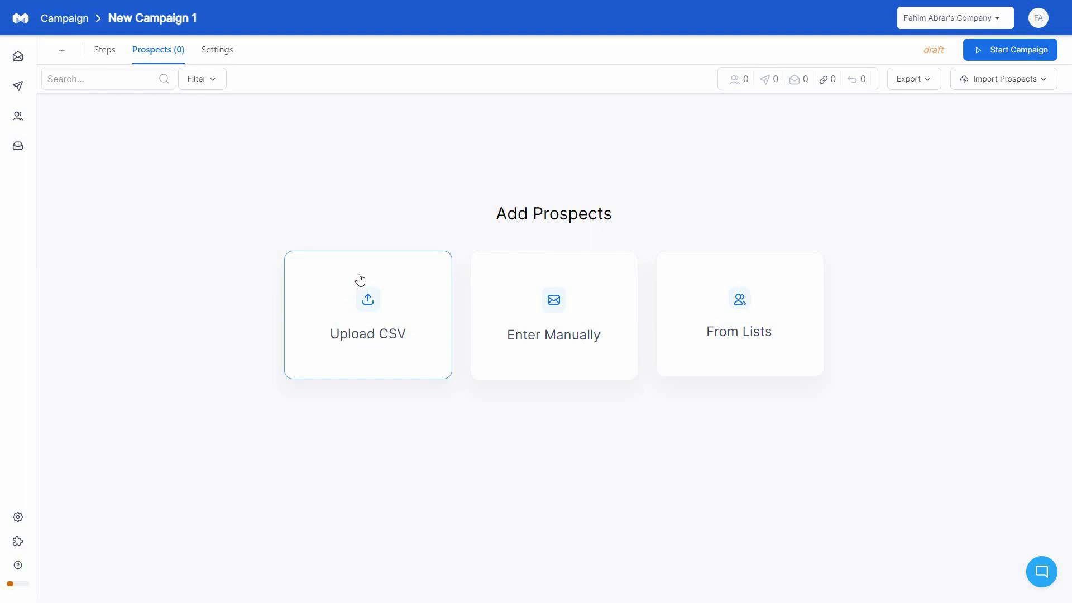
Open manual prospect entry, close it without adding anyone, and go to Settings.
{"action": "left_click", "coordinate": [531, 350]}
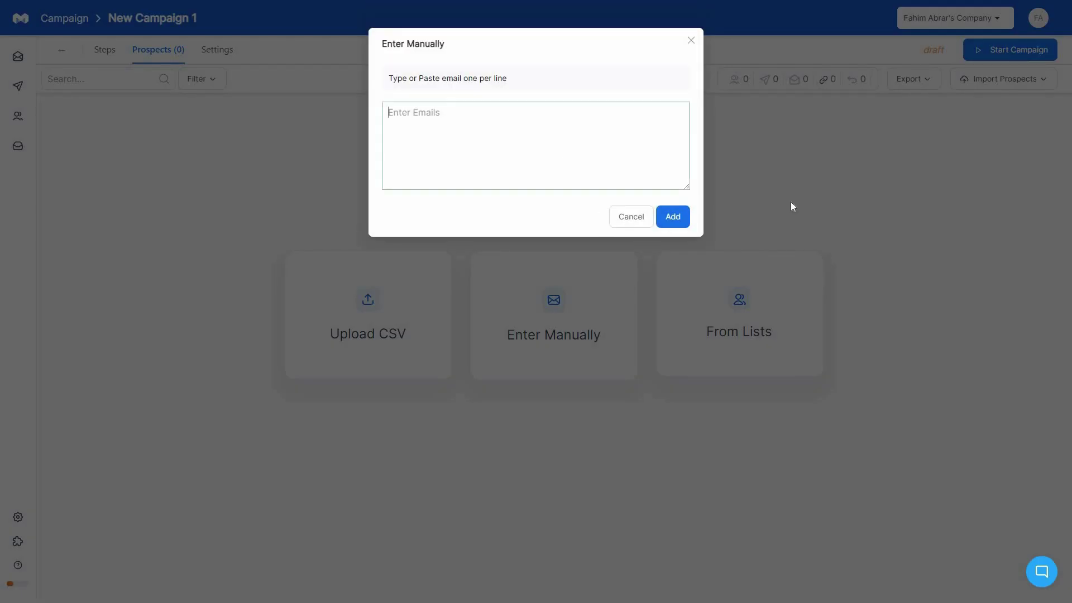
{"action": "left_click", "coordinate": [771, 370]}
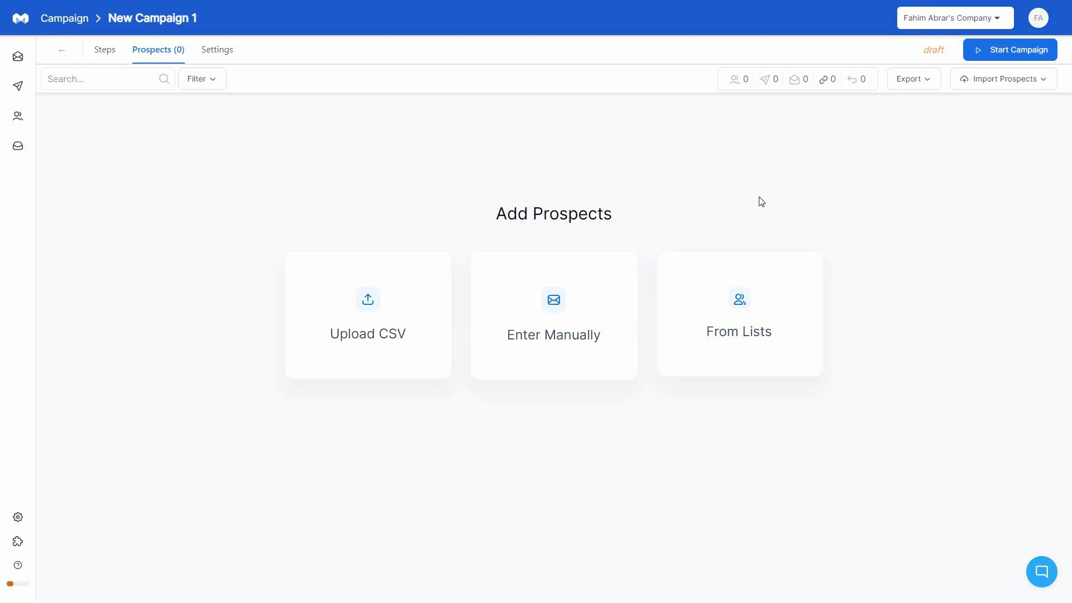
{"action": "left_click", "coordinate": [217, 51]}
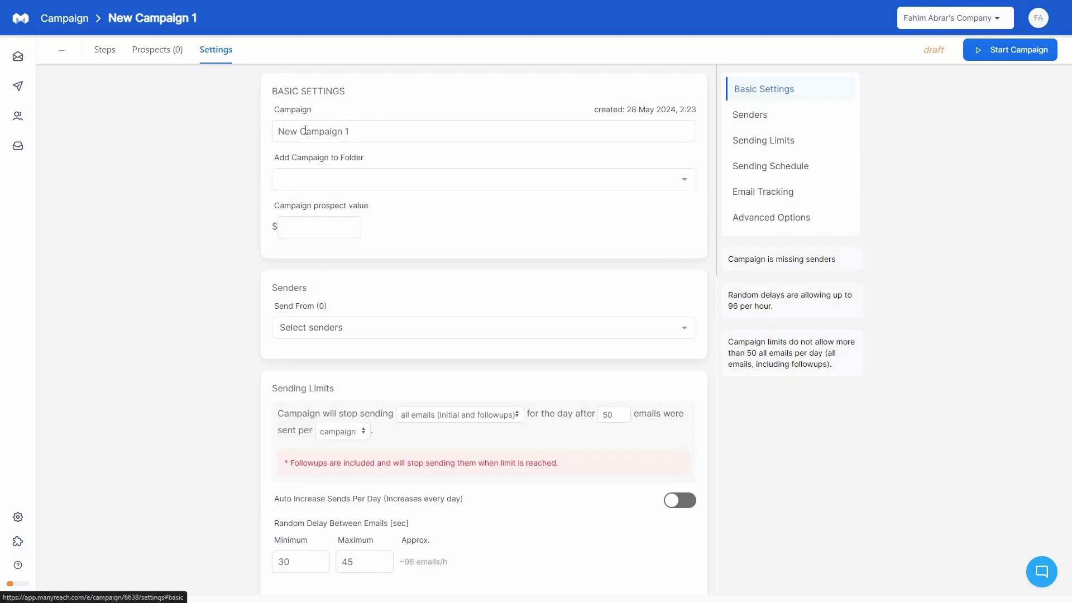
{"action": "left_click", "coordinate": [355, 177]}
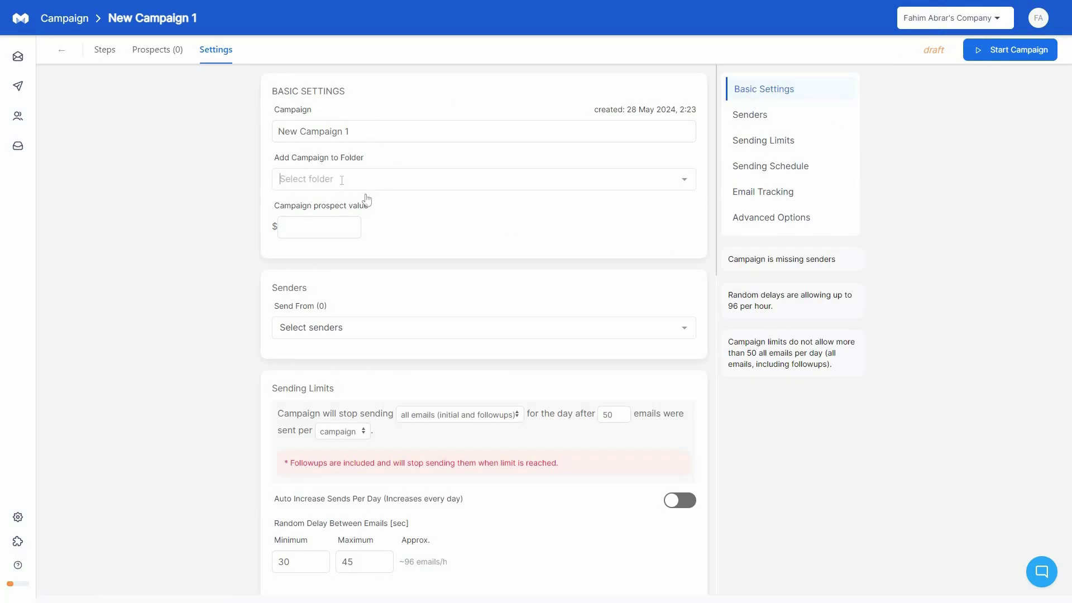
{"action": "left_click", "coordinate": [441, 250]}
{"action": "left_click", "coordinate": [304, 222]}
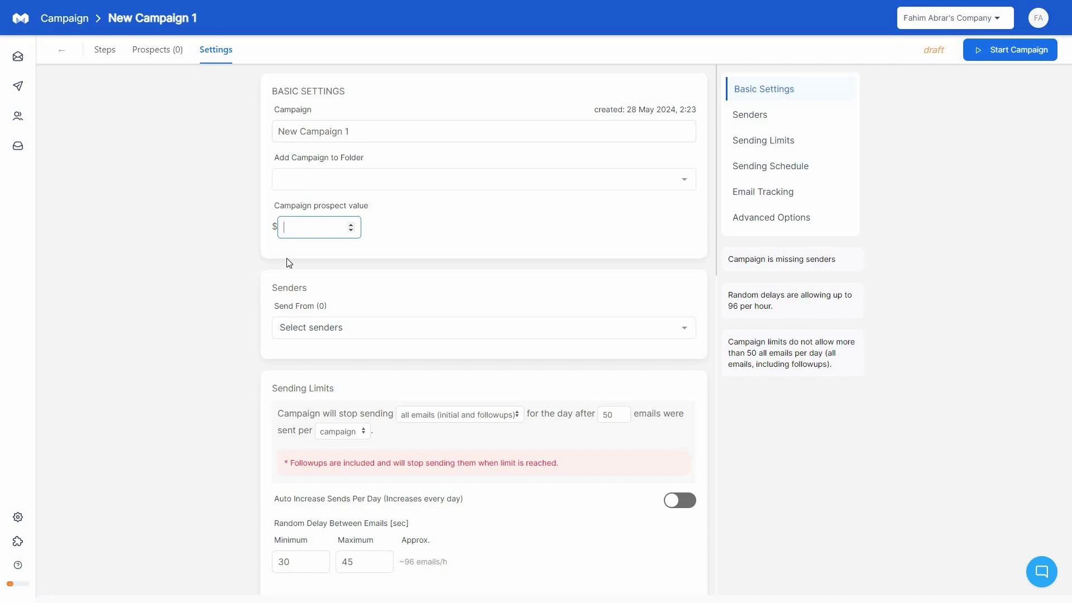
{"action": "scroll", "coordinate": [292, 252], "scroll_direction": "down", "scroll_amount": 2}
{"action": "left_click", "coordinate": [395, 226]}
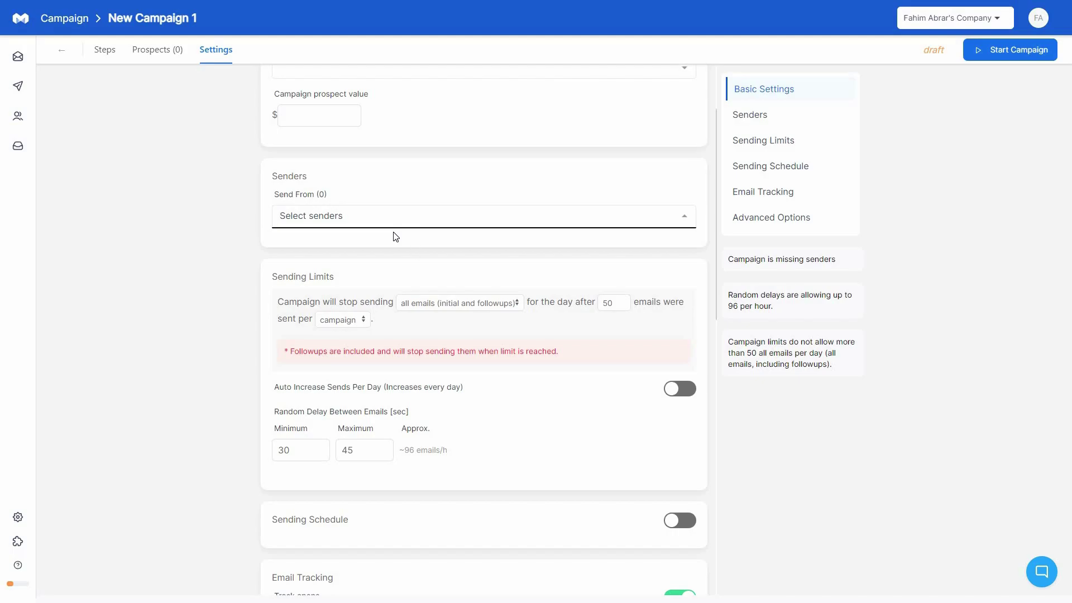
{"action": "scroll", "coordinate": [332, 275], "scroll_direction": "down", "scroll_amount": 1}
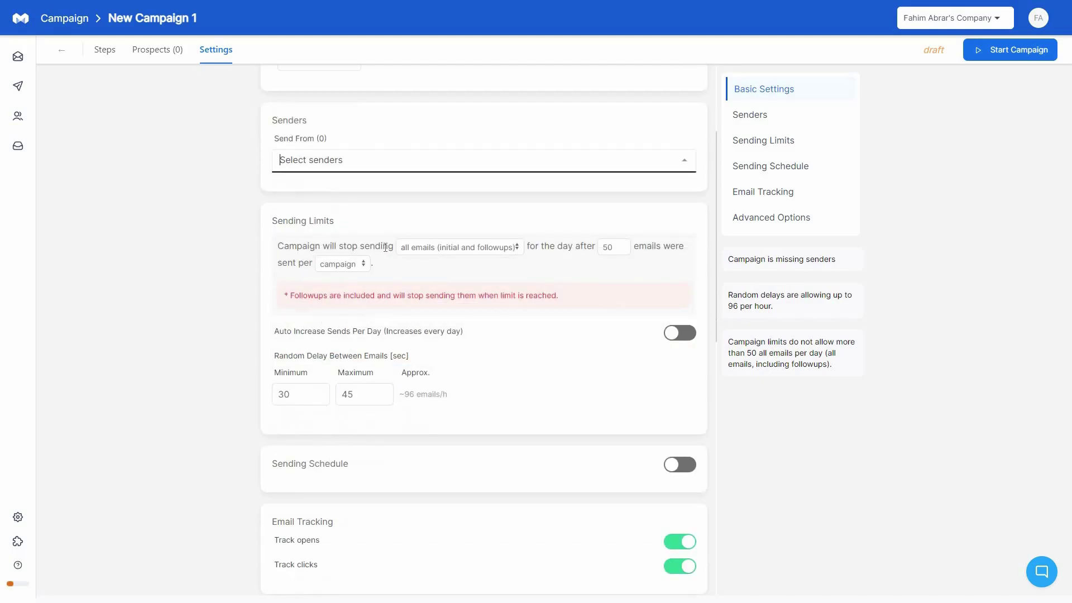
{"action": "scroll", "coordinate": [471, 414], "scroll_direction": "down", "scroll_amount": 1}
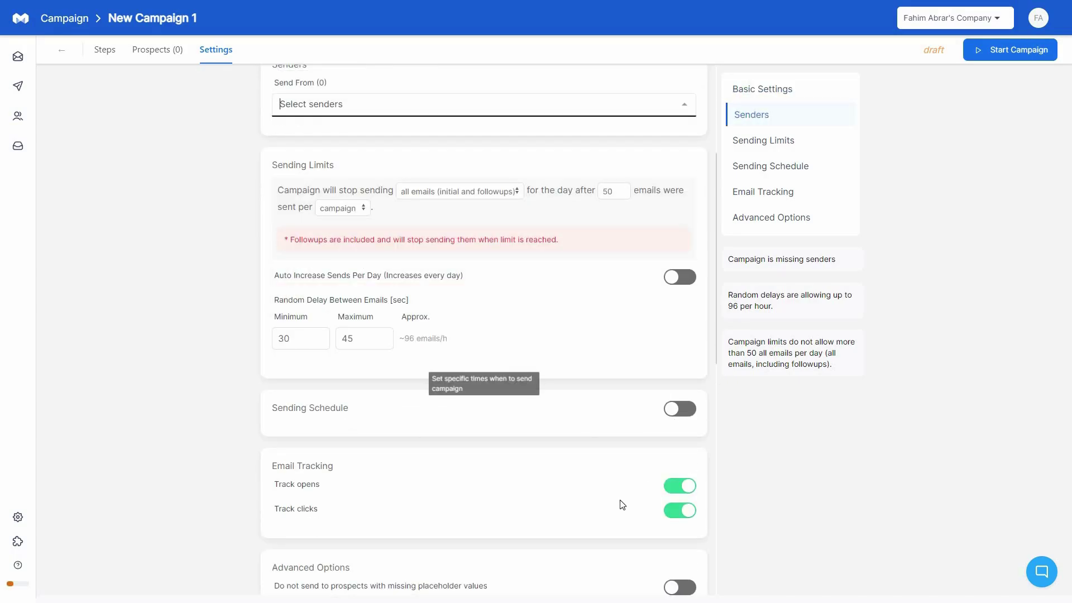
{"action": "left_click", "coordinate": [680, 409]}
{"action": "scroll", "coordinate": [320, 330], "scroll_direction": "down", "scroll_amount": 2}
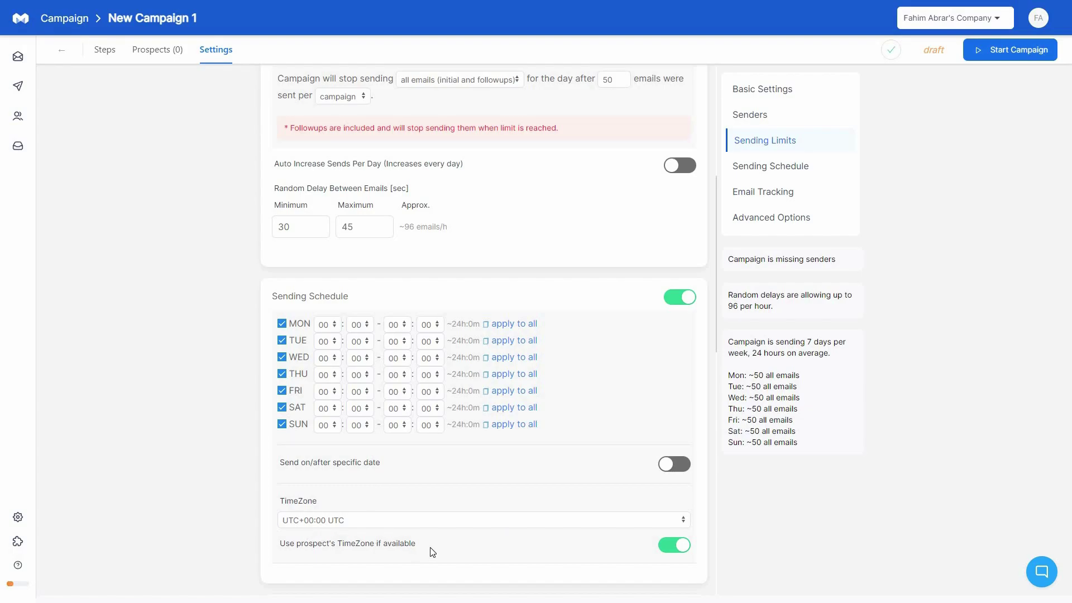
{"action": "left_click", "coordinate": [680, 297]}
{"action": "scroll", "coordinate": [680, 298], "scroll_direction": "down", "scroll_amount": 1}
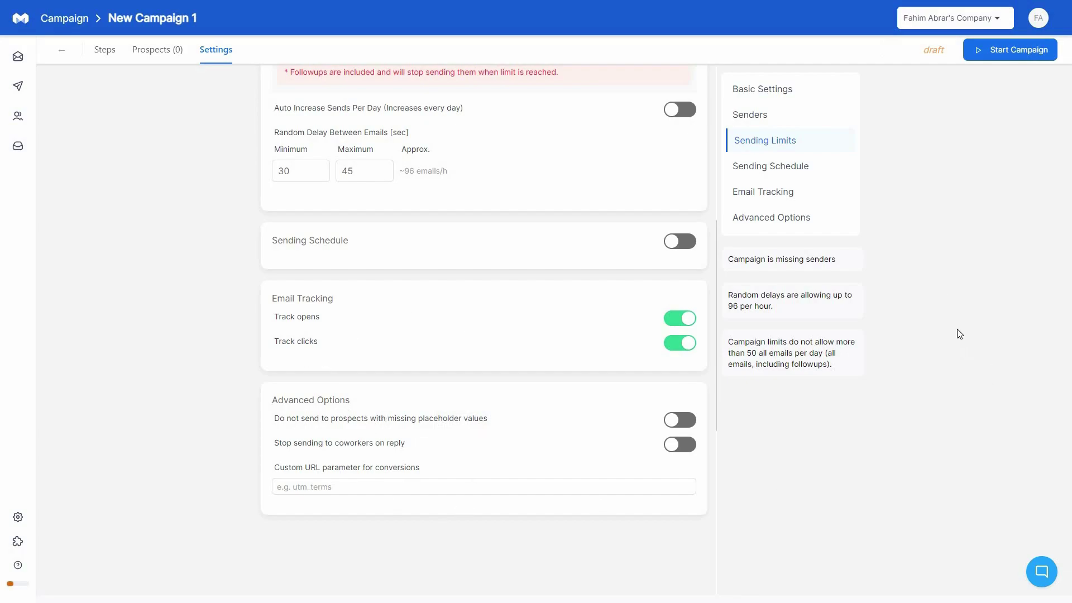
{"action": "scroll", "coordinate": [941, 268], "scroll_direction": "up", "scroll_amount": 6}
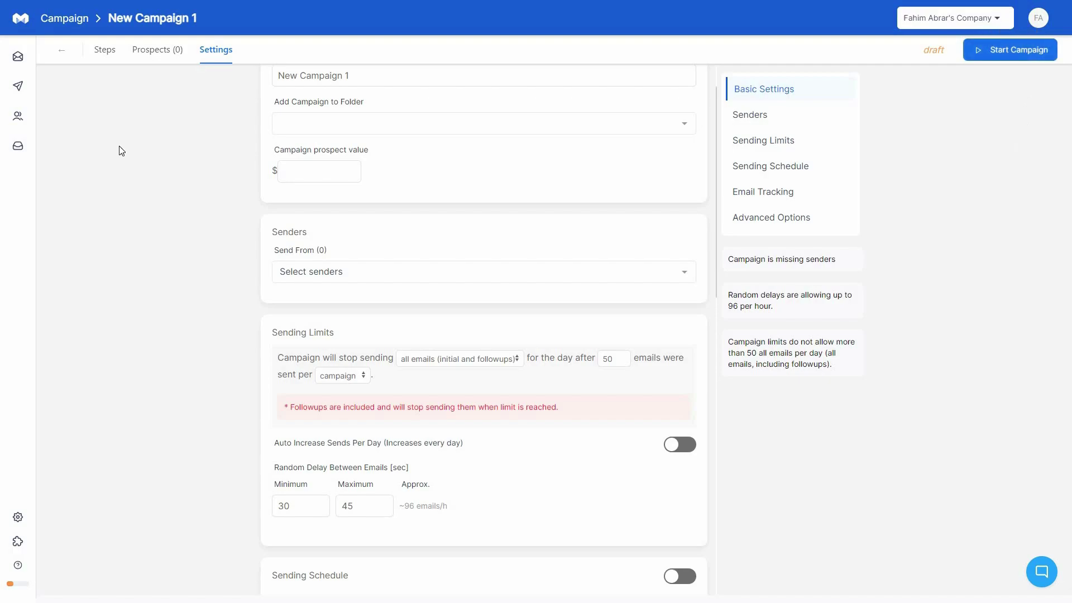
{"action": "mouse_move", "coordinate": [34, 92]}
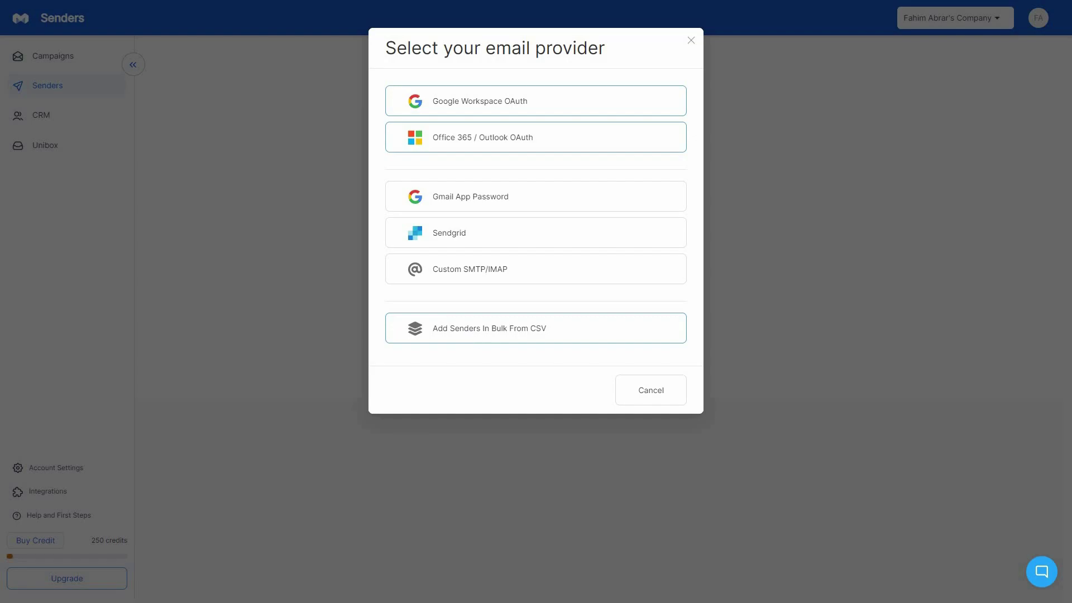
Cancel the email provider picker without adding a sender and go to the CRM page.
{"action": "left_click", "coordinate": [637, 394]}
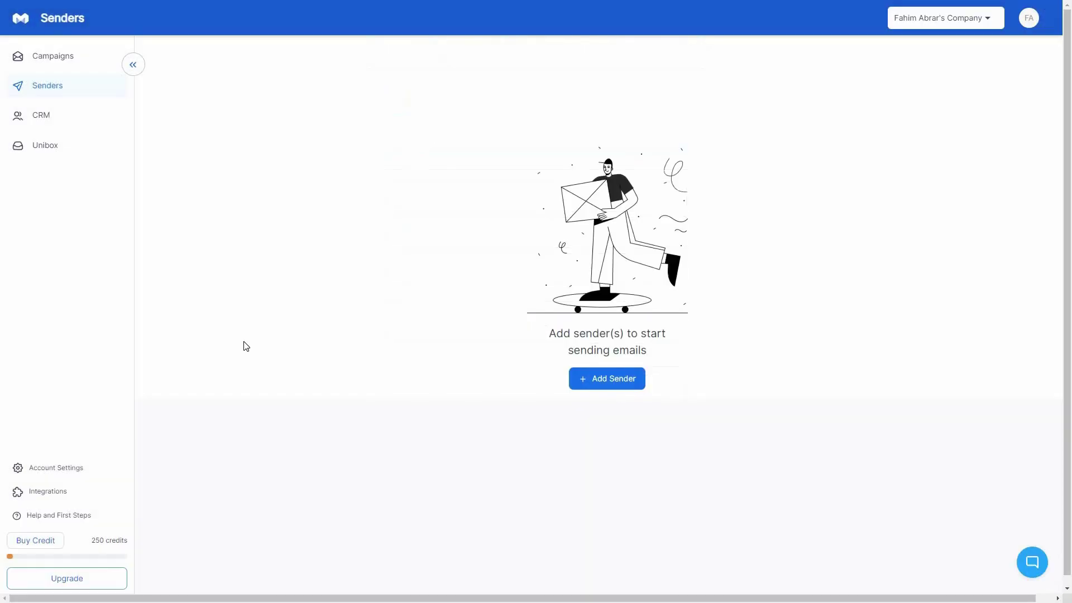
{"action": "left_click", "coordinate": [42, 116]}
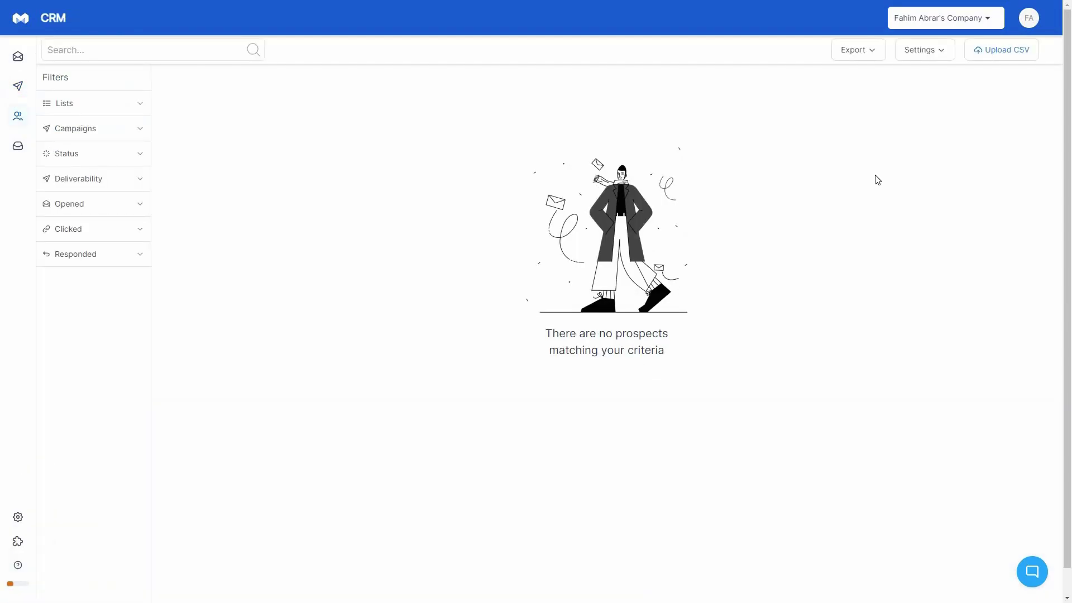
{"action": "left_click", "coordinate": [1025, 53]}
{"action": "left_click", "coordinate": [868, 56]}
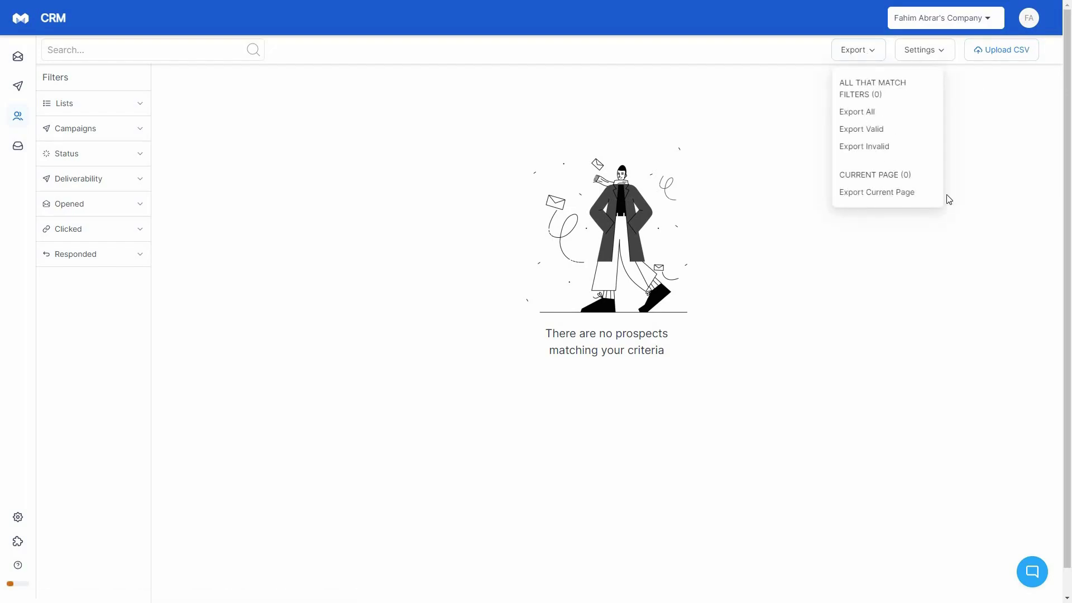
{"action": "left_click", "coordinate": [930, 52]}
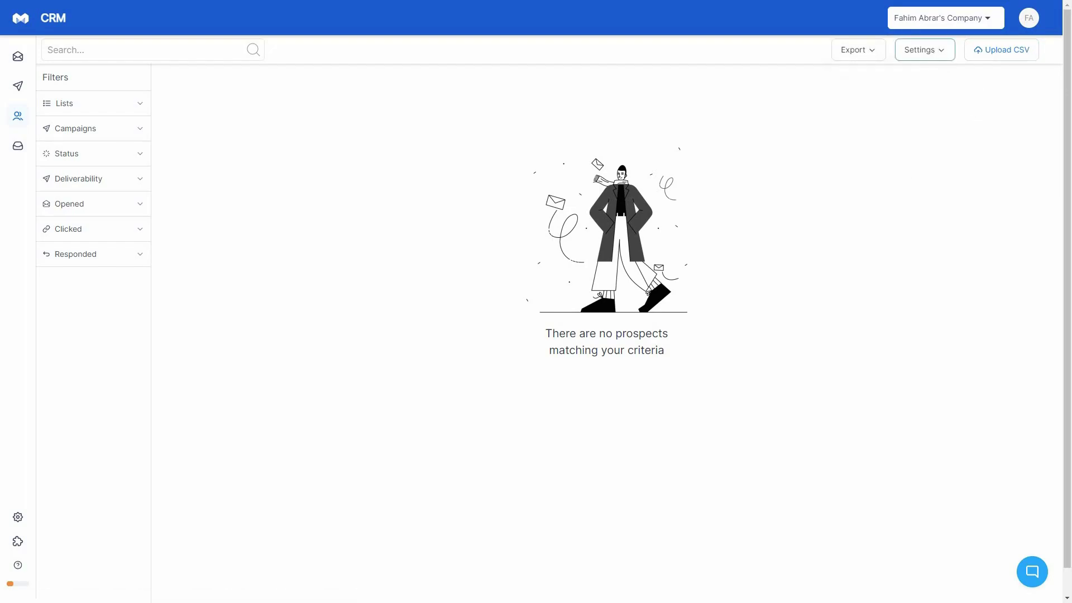
{"action": "left_click", "coordinate": [939, 56]}
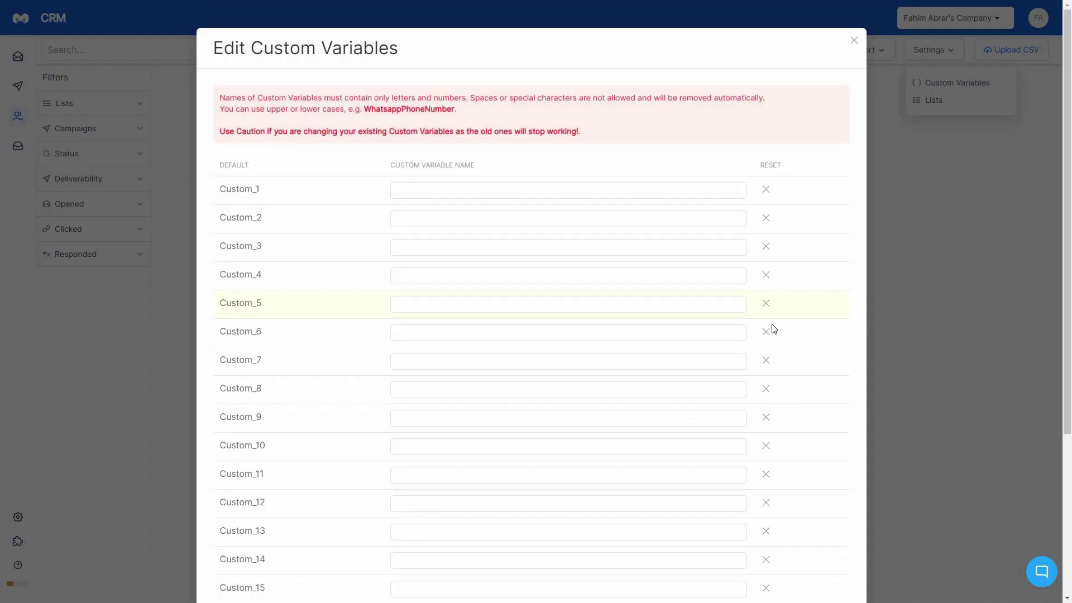
{"action": "scroll", "coordinate": [842, 88], "scroll_direction": "down", "scroll_amount": 1}
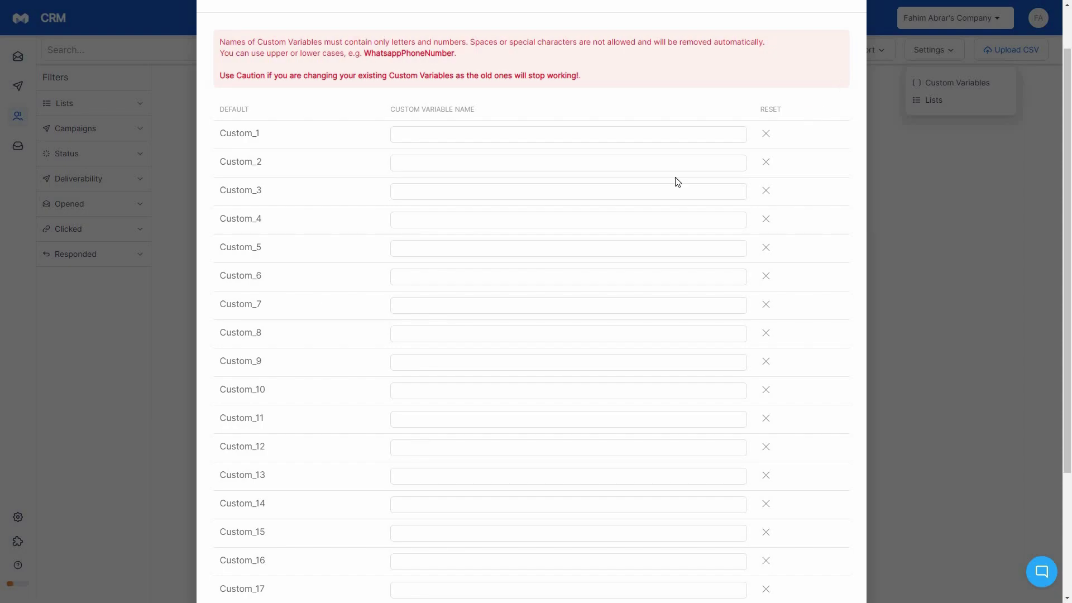
{"action": "scroll", "coordinate": [797, 559], "scroll_direction": "down", "scroll_amount": 1}
{"action": "scroll", "coordinate": [797, 559], "scroll_direction": "down", "scroll_amount": 2}
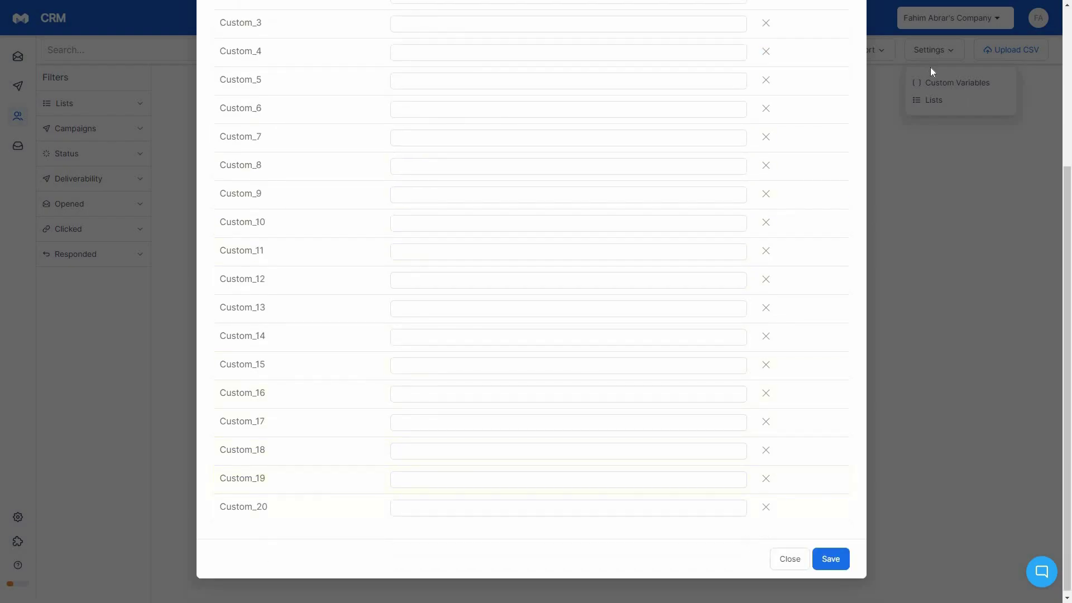
{"action": "left_click", "coordinate": [930, 67]}
{"action": "left_click", "coordinate": [935, 51]}
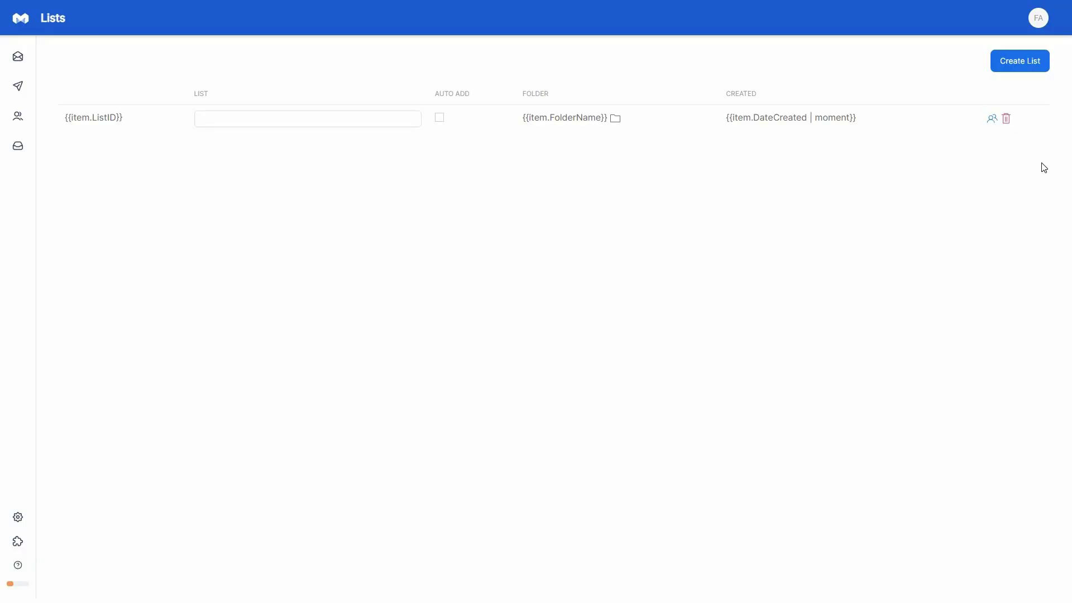
Create list 'GG' in the default folder and return to the CRM prospects page.
{"action": "left_click", "coordinate": [1029, 67]}
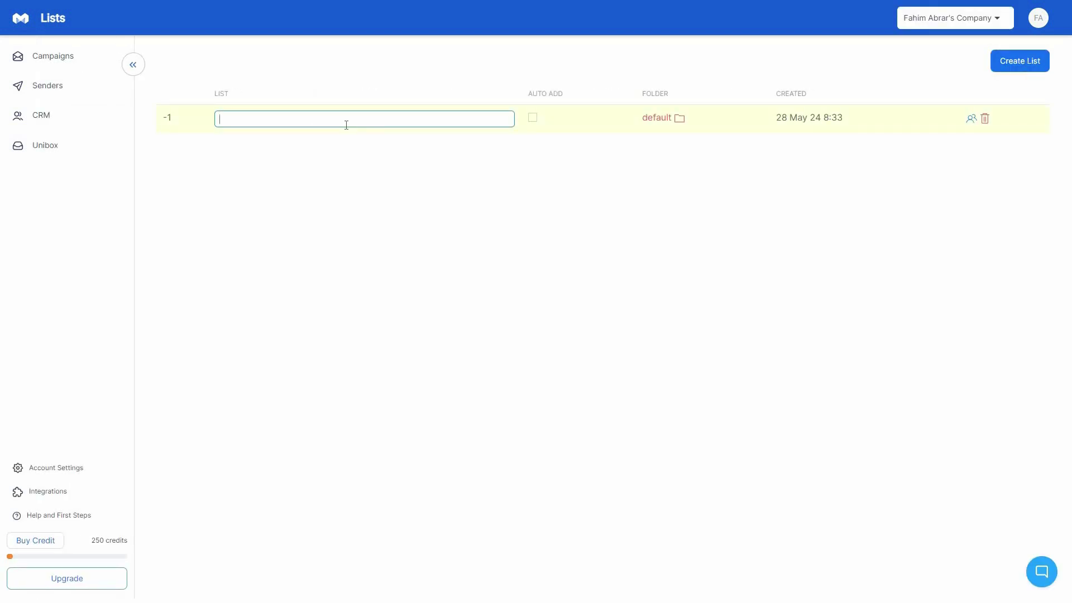
{"action": "type", "text": "GG"}
{"action": "key", "text": "Return"}
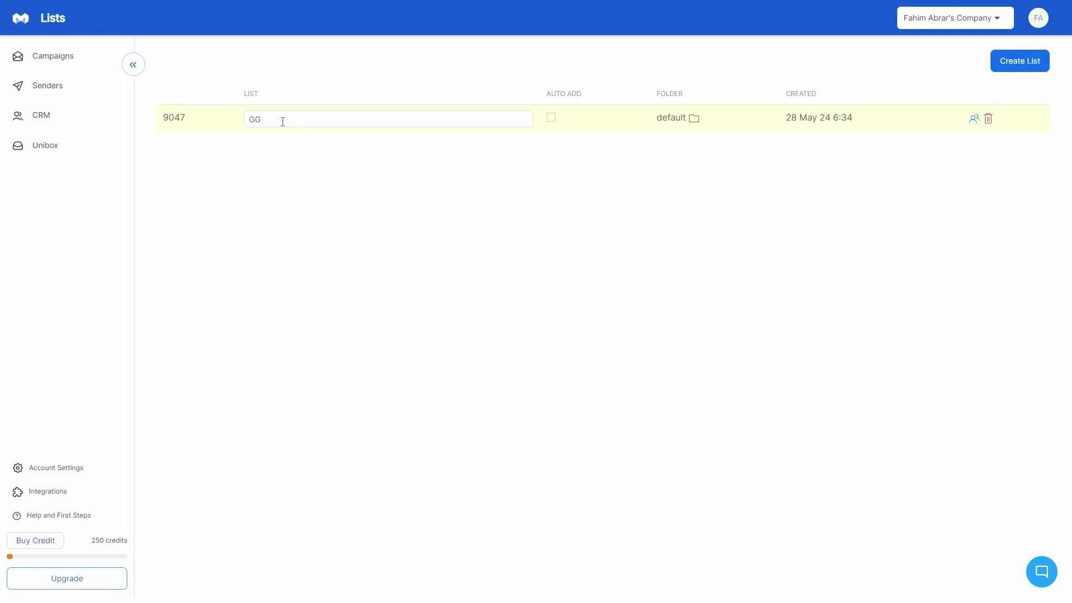
{"action": "left_click", "coordinate": [86, 113]}
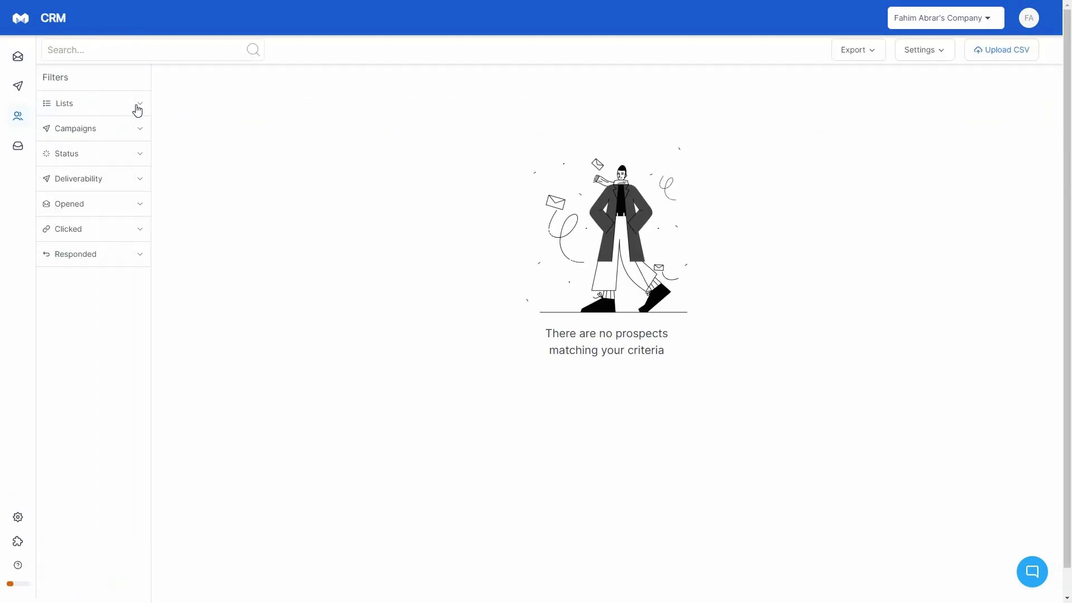
Check that the Lists filter offers default\GG and review the Campaigns filter, leaving both unset.
{"action": "left_click", "coordinate": [137, 107]}
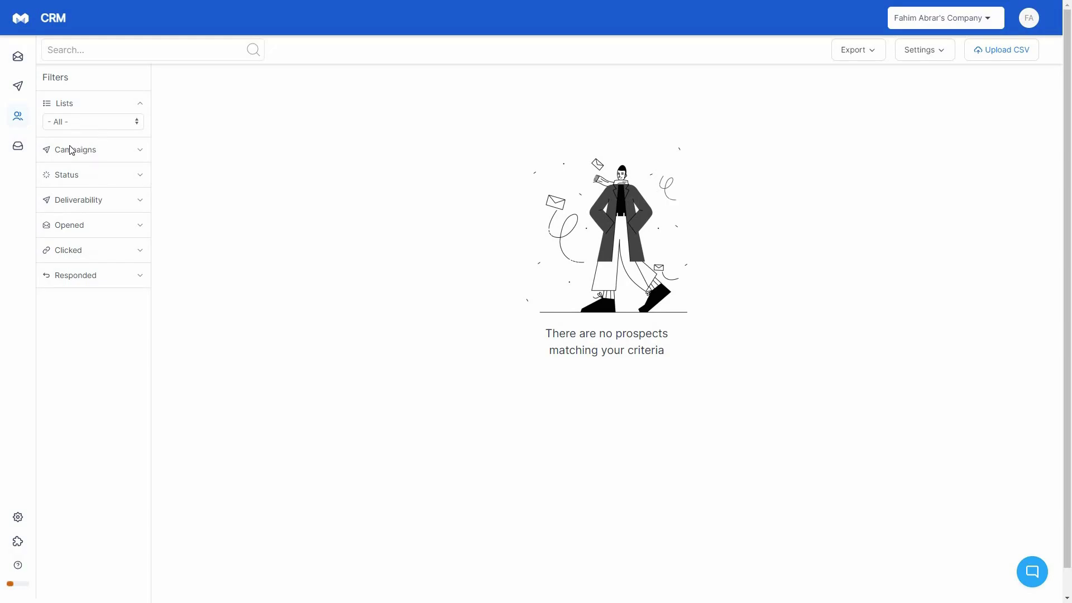
{"action": "left_click", "coordinate": [89, 122]}
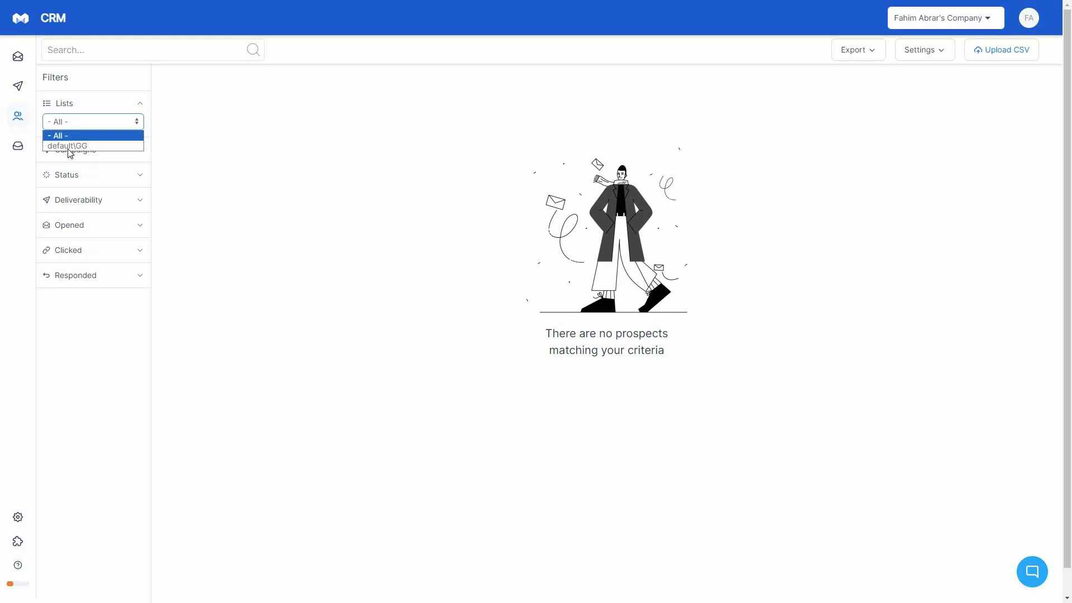
{"action": "left_click", "coordinate": [210, 145]}
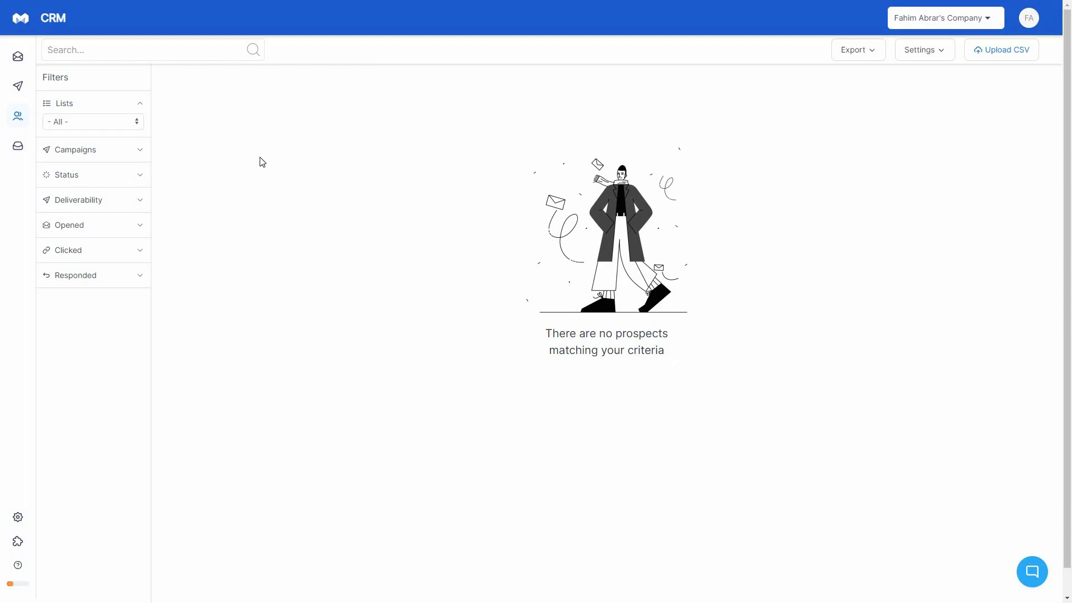
{"action": "left_click", "coordinate": [82, 153]}
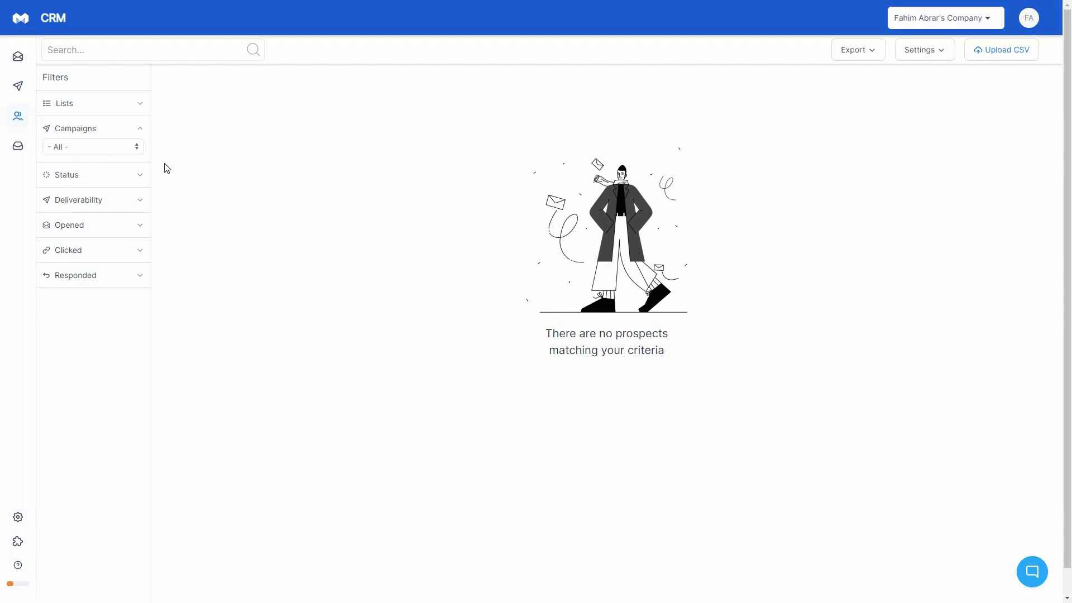
{"action": "left_click", "coordinate": [115, 148]}
{"action": "left_click", "coordinate": [106, 179]}
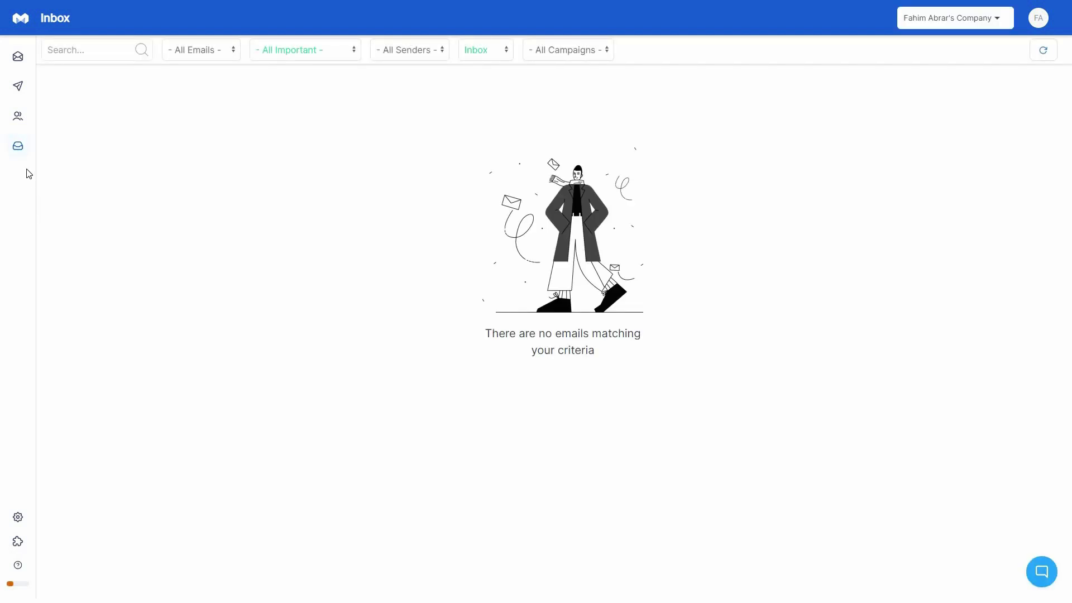
Review the Exclusive Birthday Lifetime Plans: Birthday 10K at $99 and Birthday 100K at $279.
{"action": "mouse_move", "coordinate": [93, 160]}
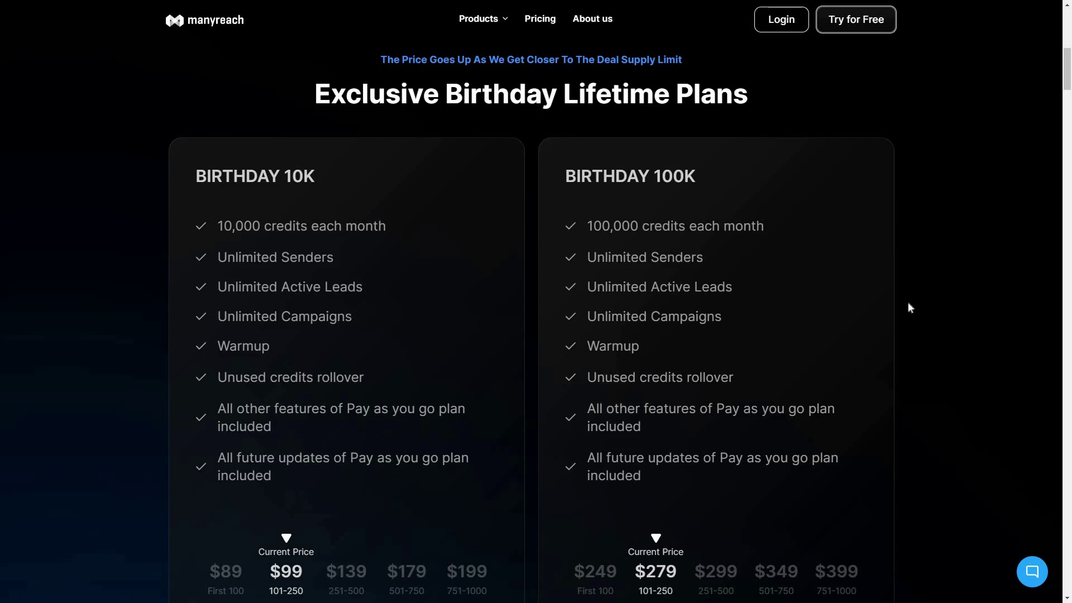
{"action": "scroll", "coordinate": [500, 537], "scroll_direction": "down", "scroll_amount": 2}
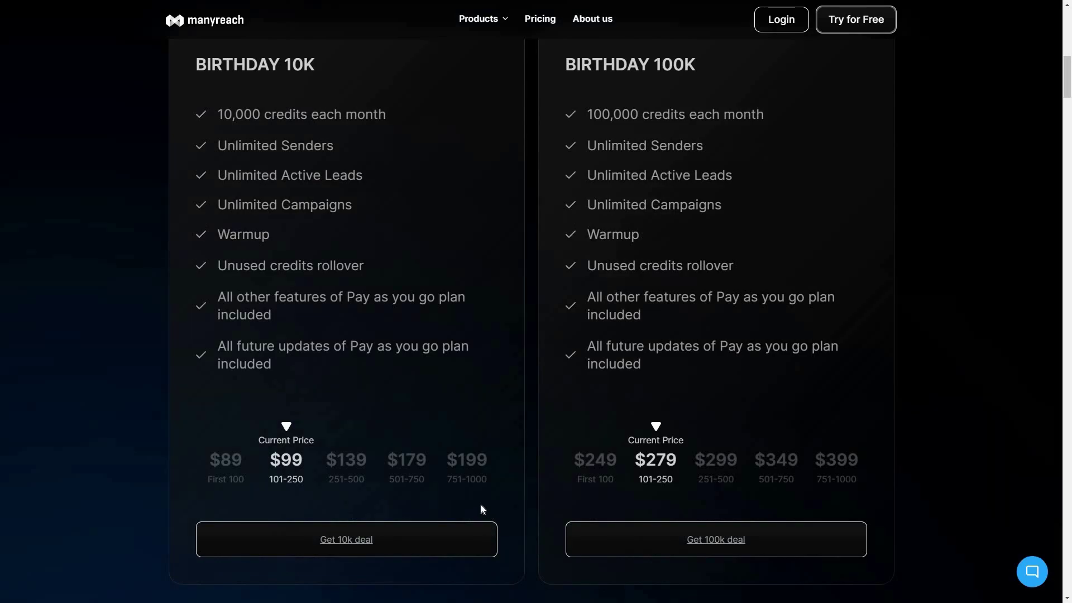